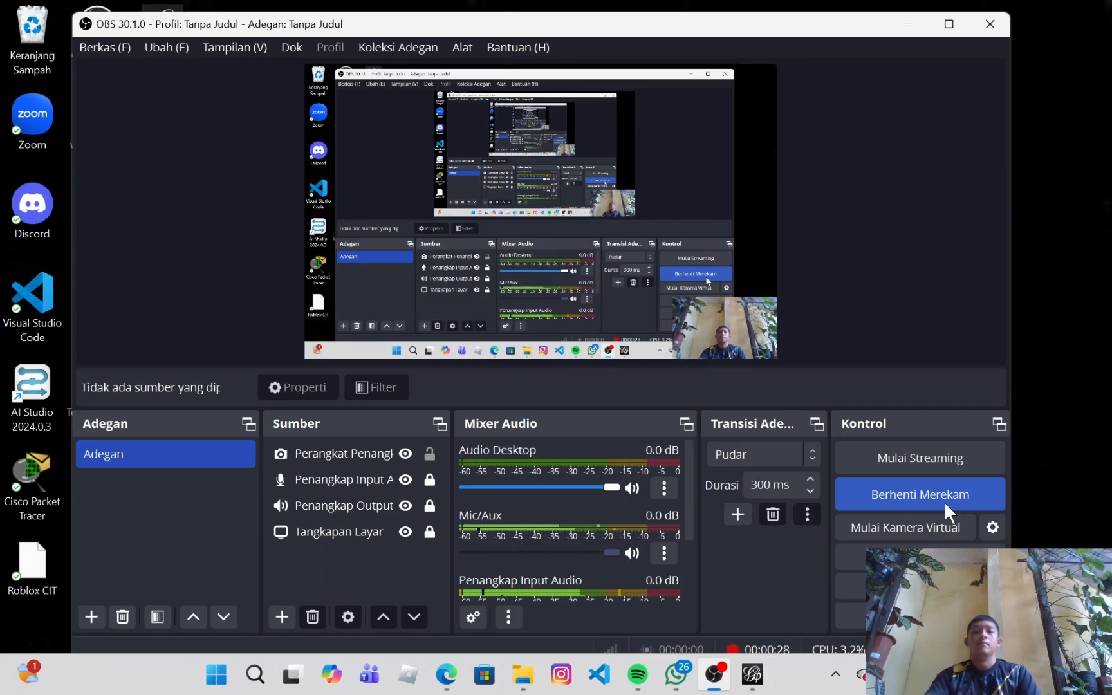
Step: Switch to Gephi and start importing a spreadsheet
click(752, 674)
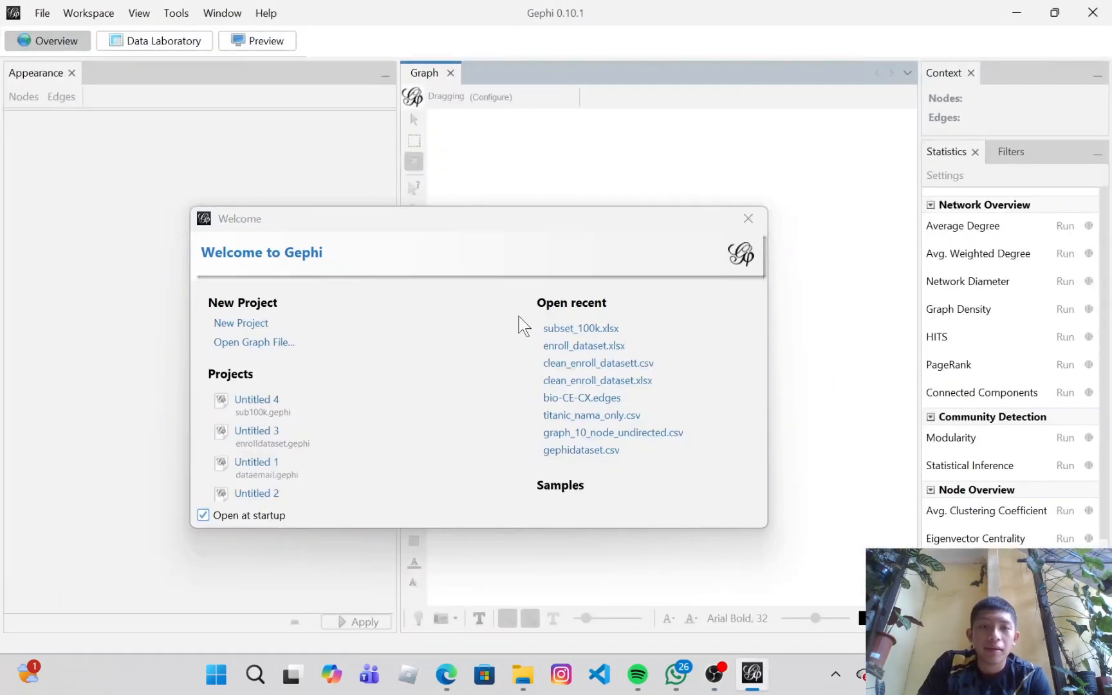
click(40, 14)
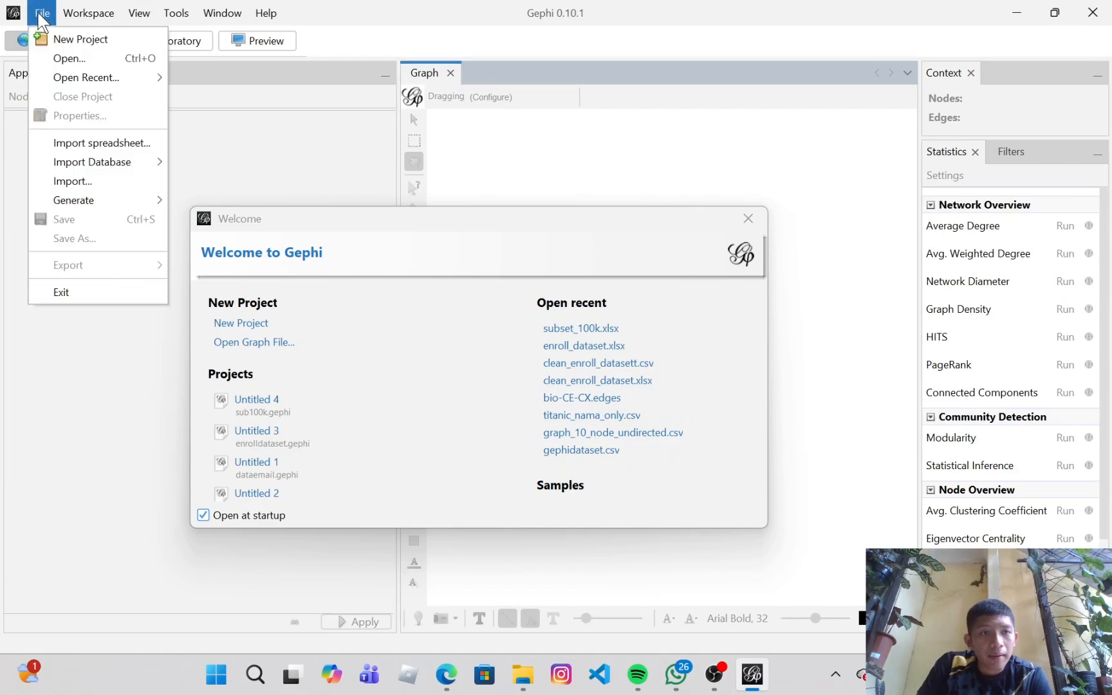
mouse_move(89, 75)
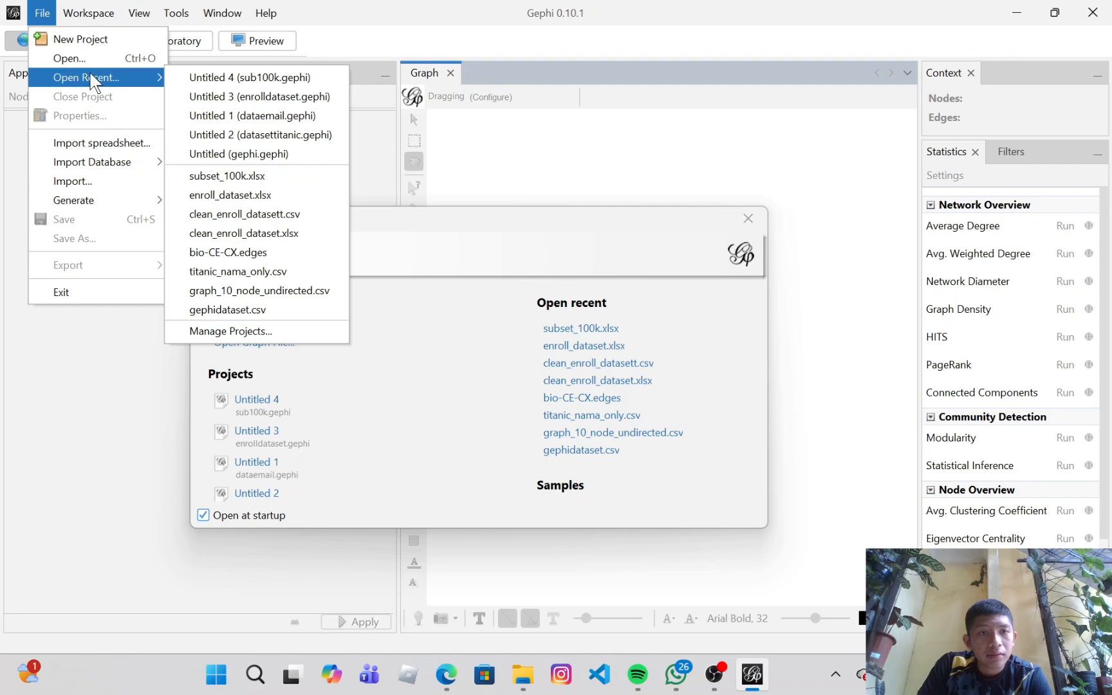
click(86, 146)
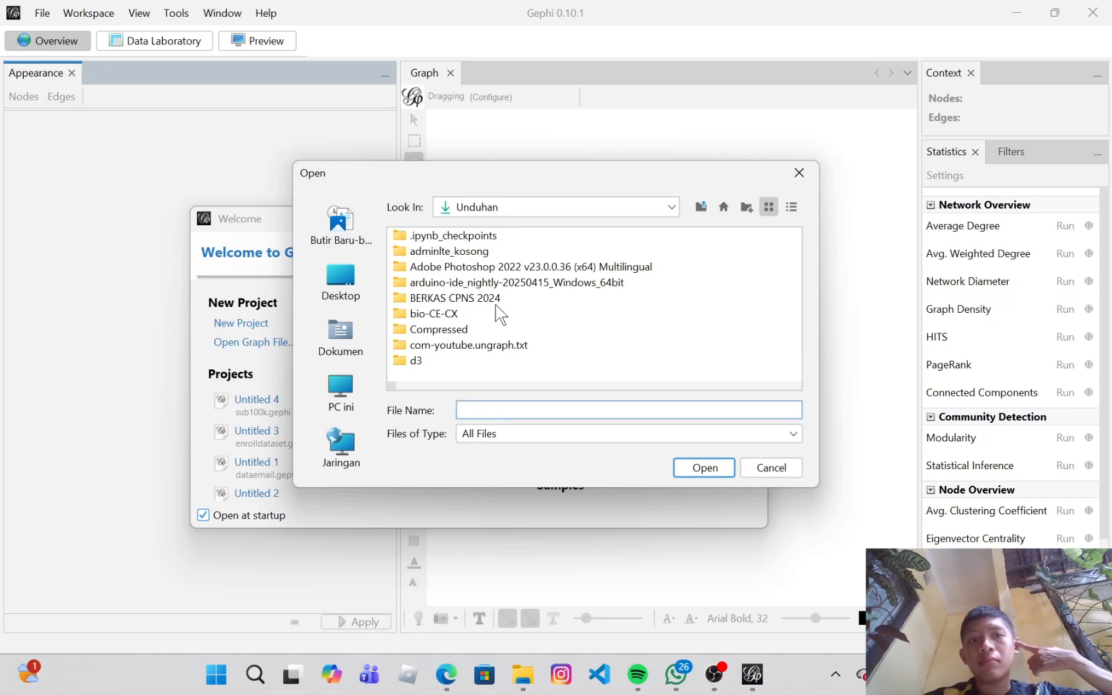
Step: Show only CSV/Spreadsheet Files (*.xls *.xlsx) and open subset_100k.xlsx from the Downloads folder
scroll(499, 309, down, 3)
scroll(505, 317, down, 6)
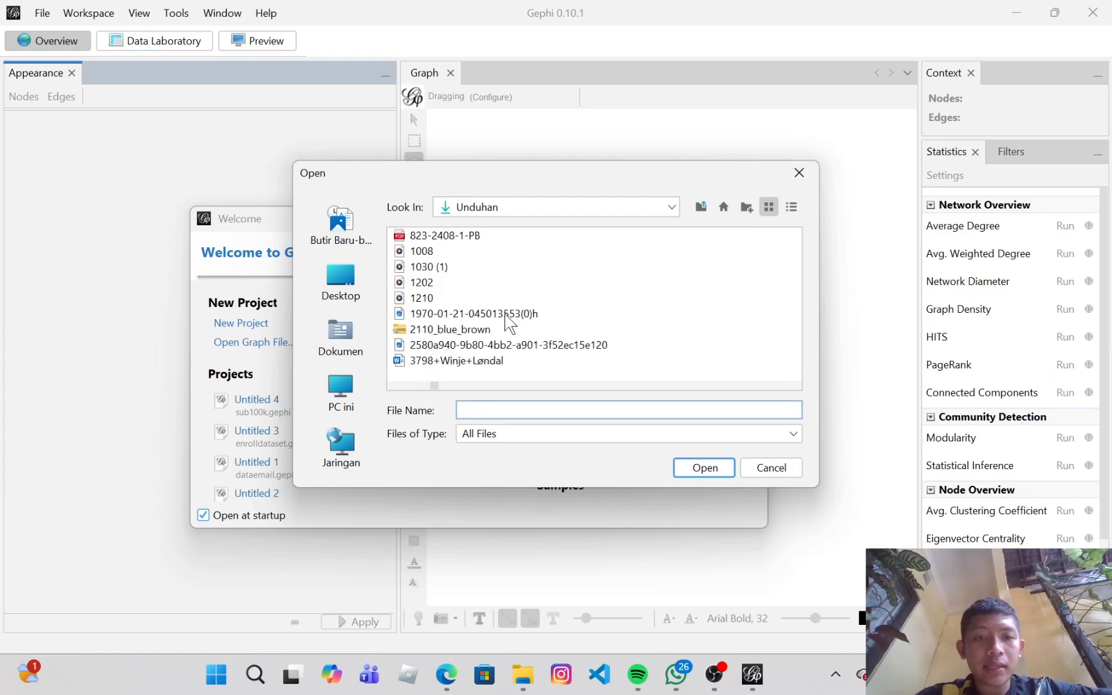
scroll(505, 315, down, 3)
scroll(503, 323, down, 9)
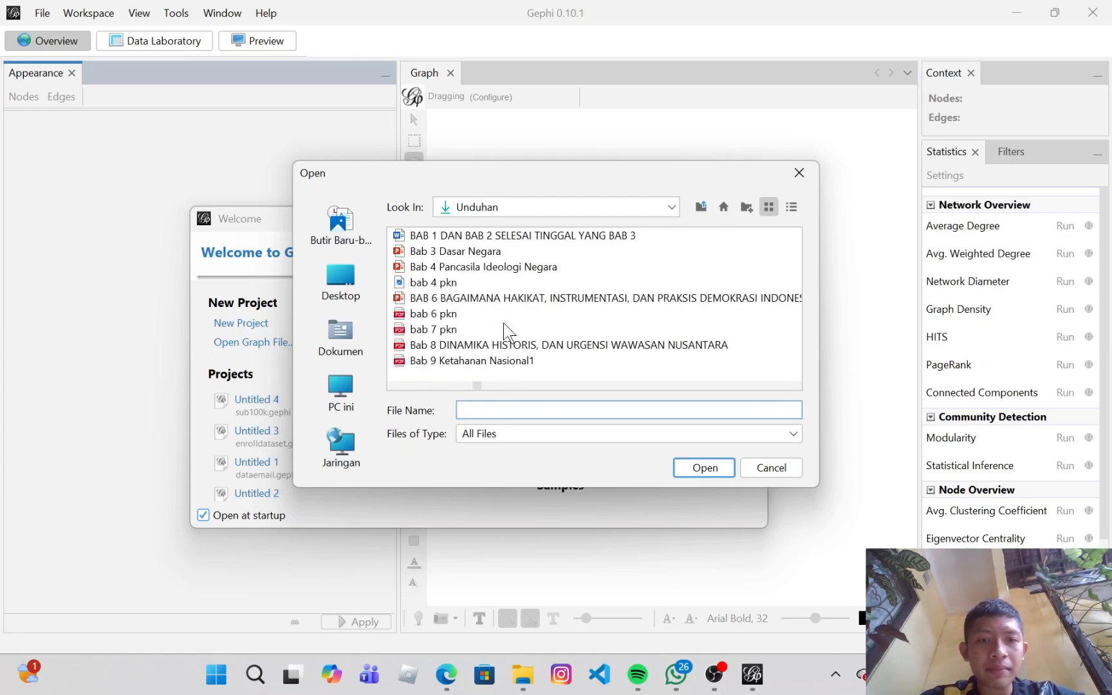
click(529, 436)
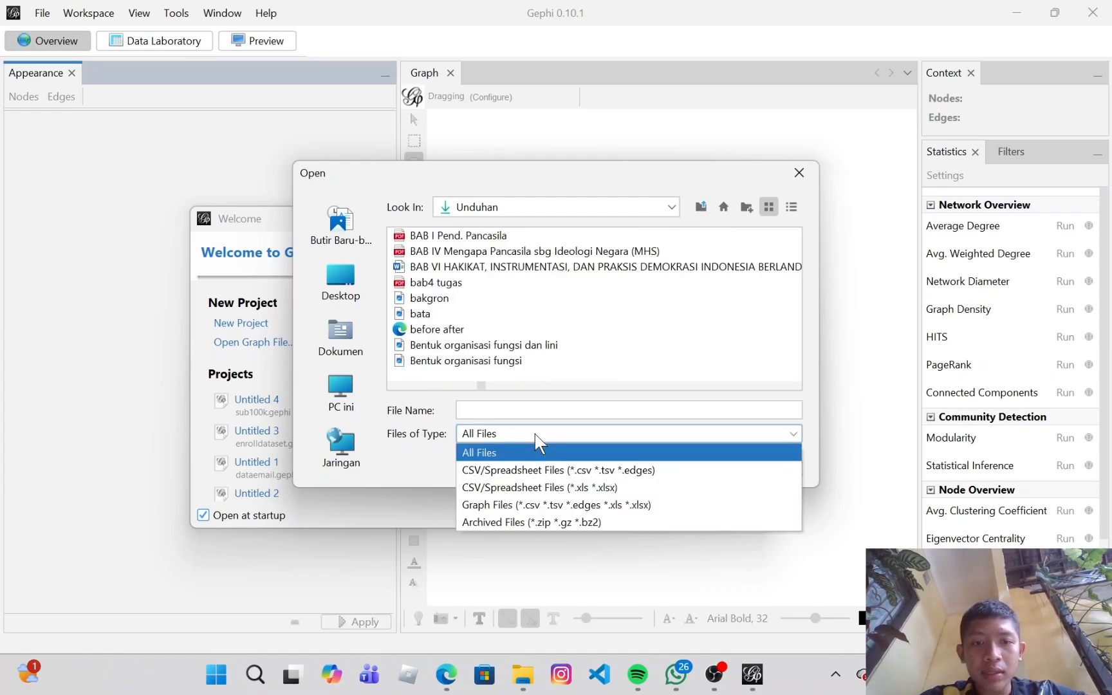
click(562, 488)
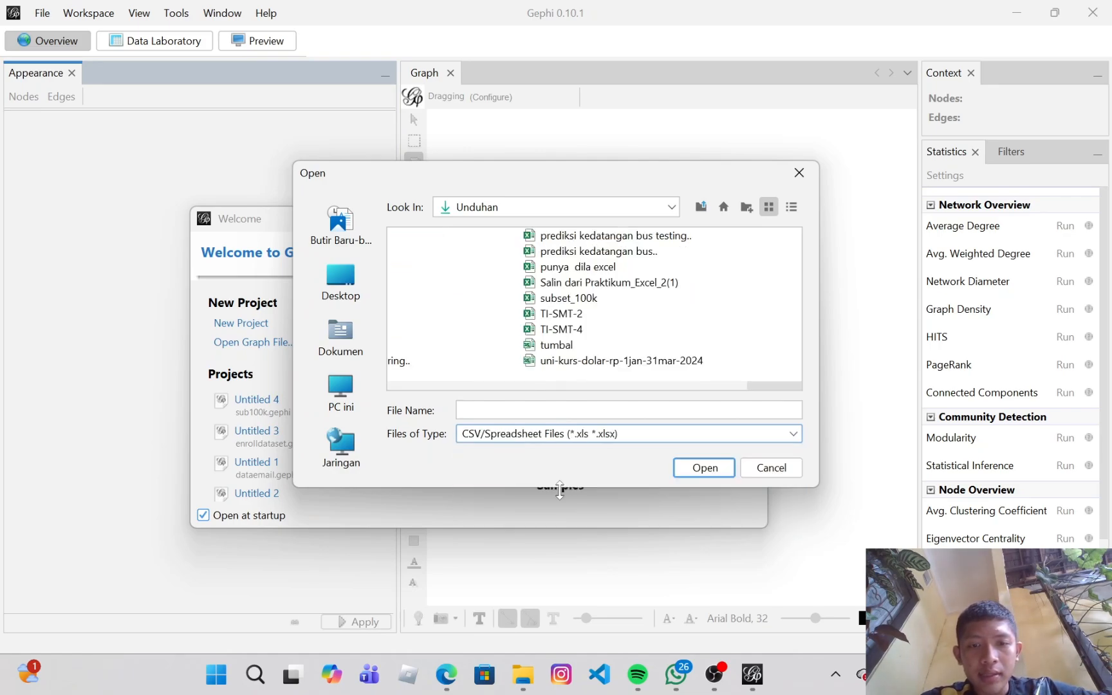
click(569, 299)
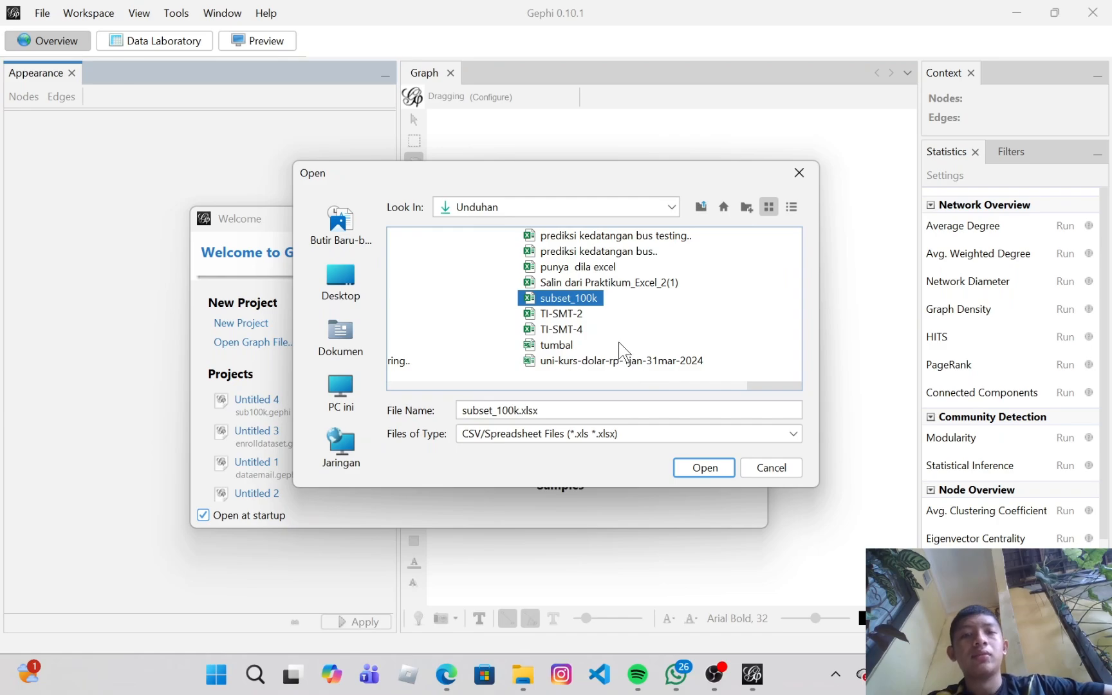
click(695, 467)
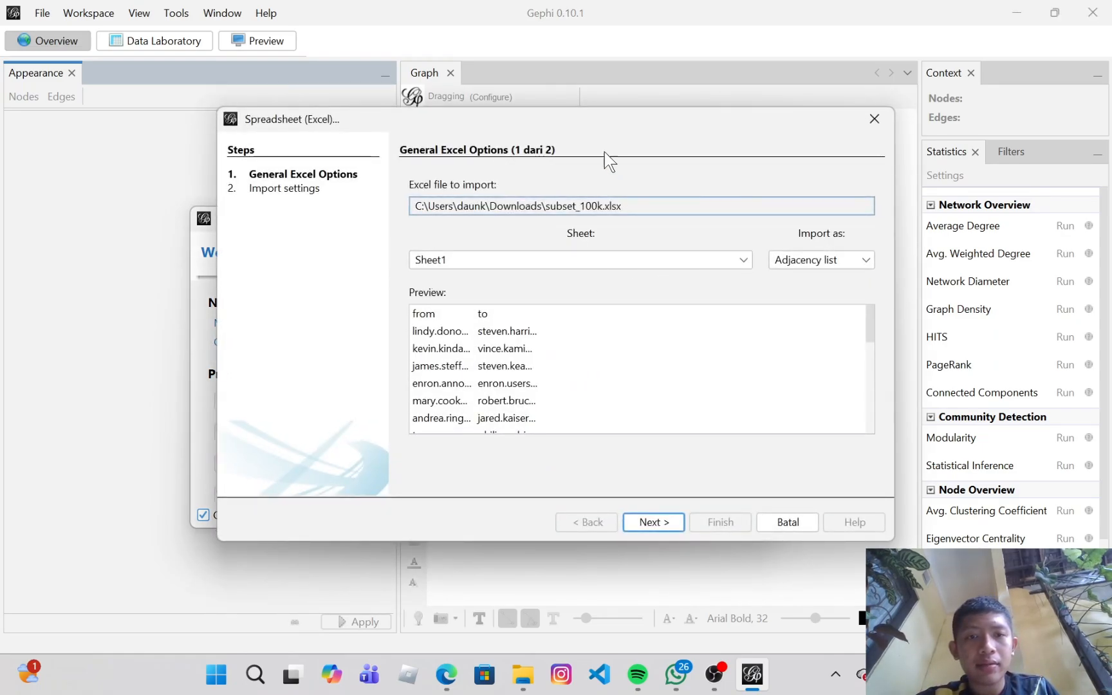
Step: Finish the Excel import wizard with its default options and close the Welcome window
click(637, 521)
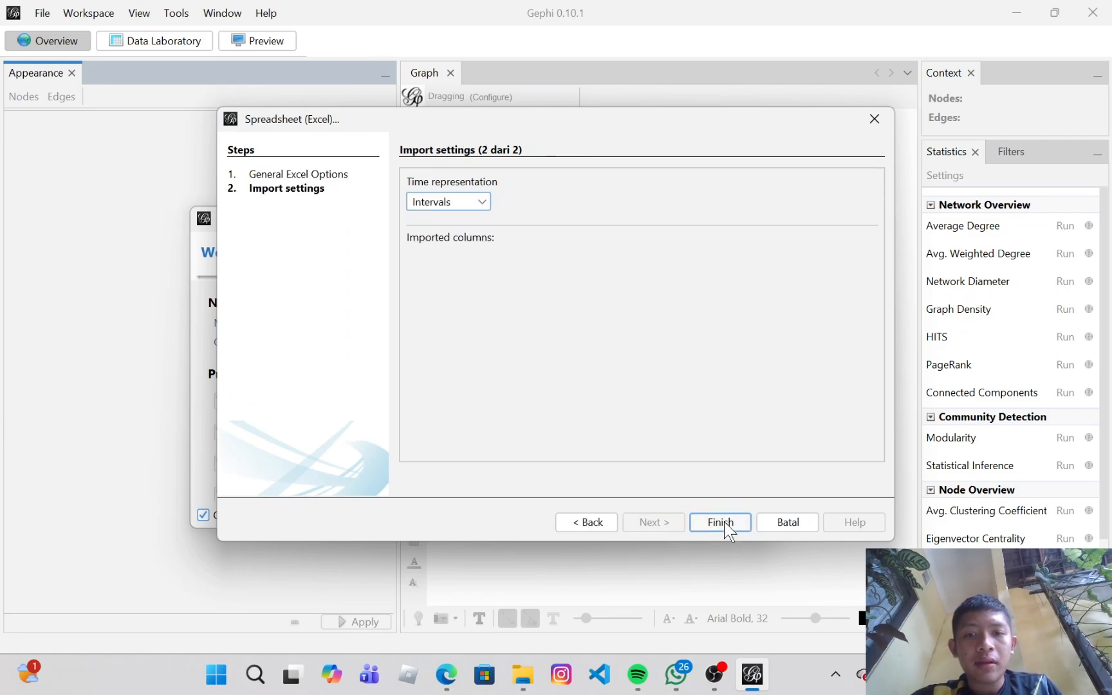
click(720, 522)
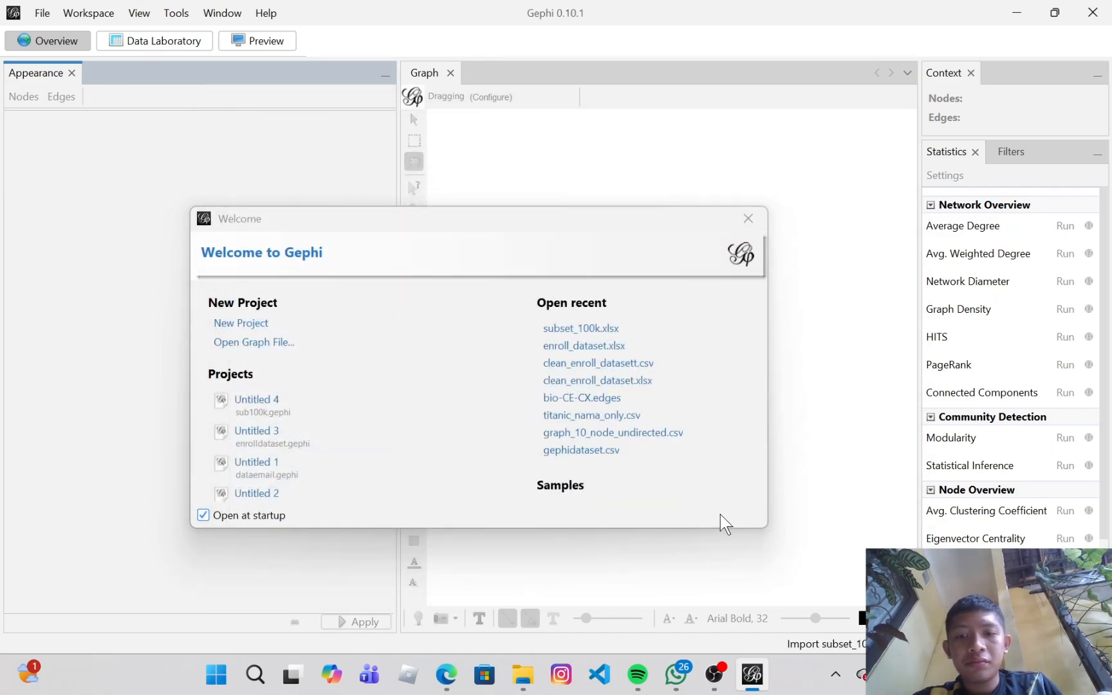
click(750, 215)
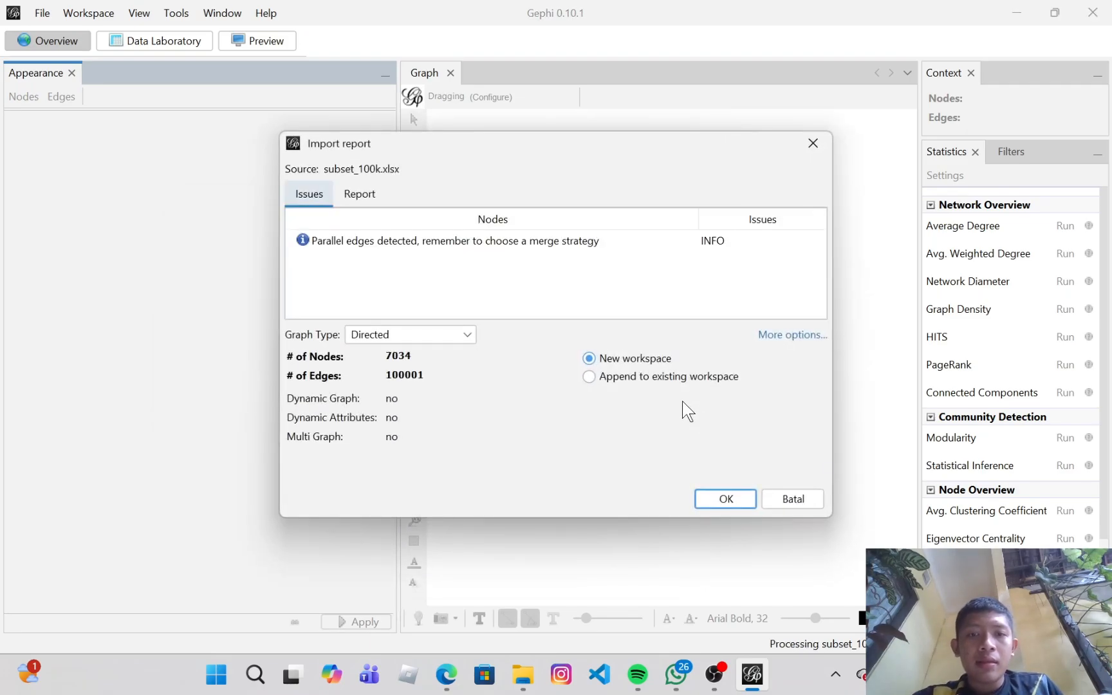
Step: In the import report keep the graph type Directed, append to the existing workspace, and confirm
click(447, 337)
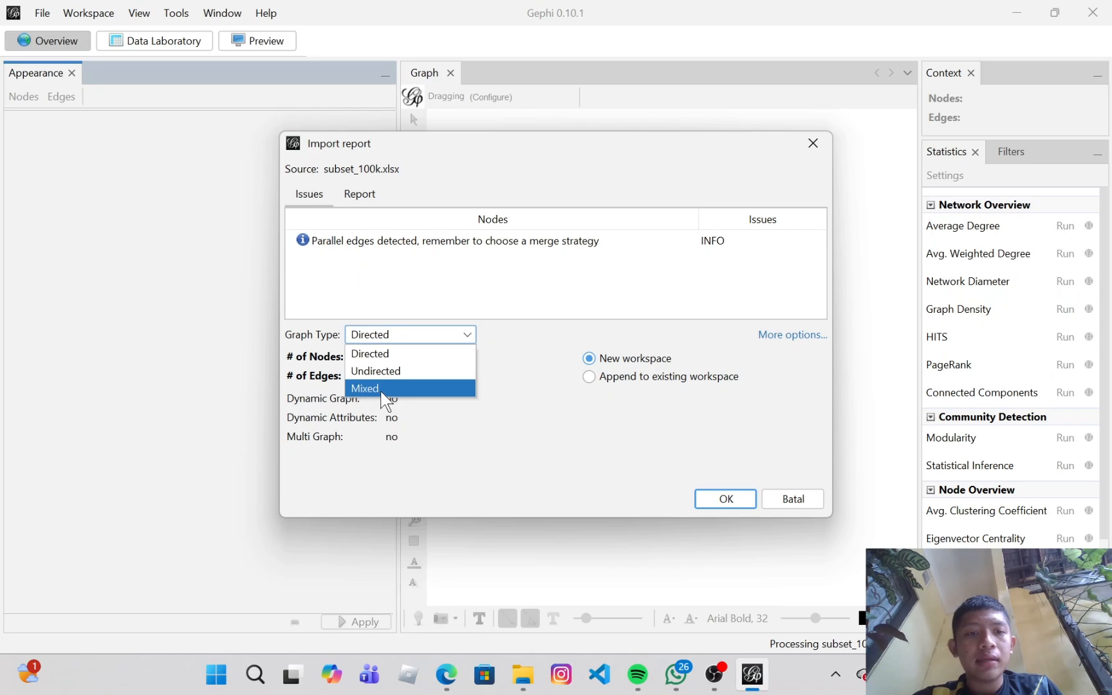
click(388, 356)
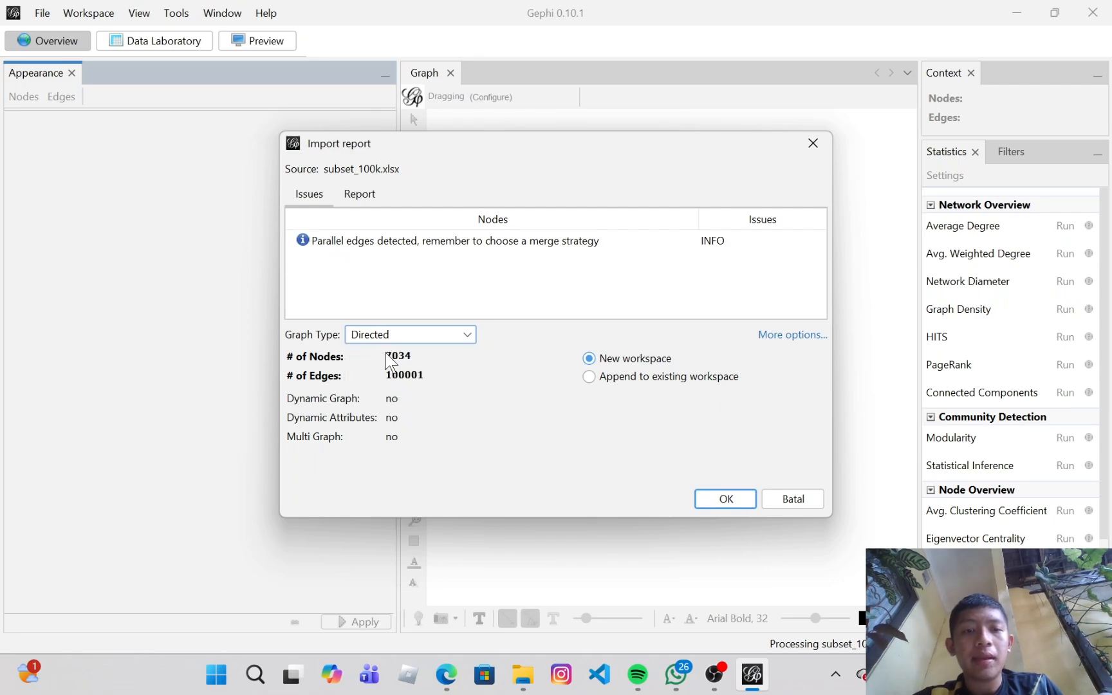
click(589, 379)
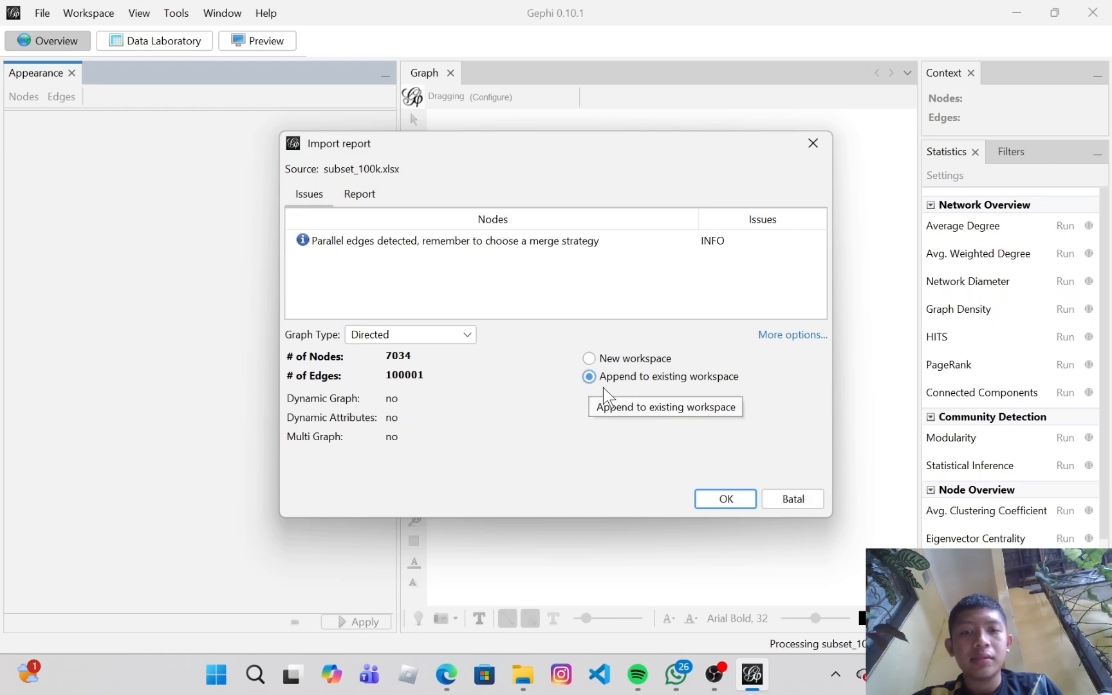
click(728, 502)
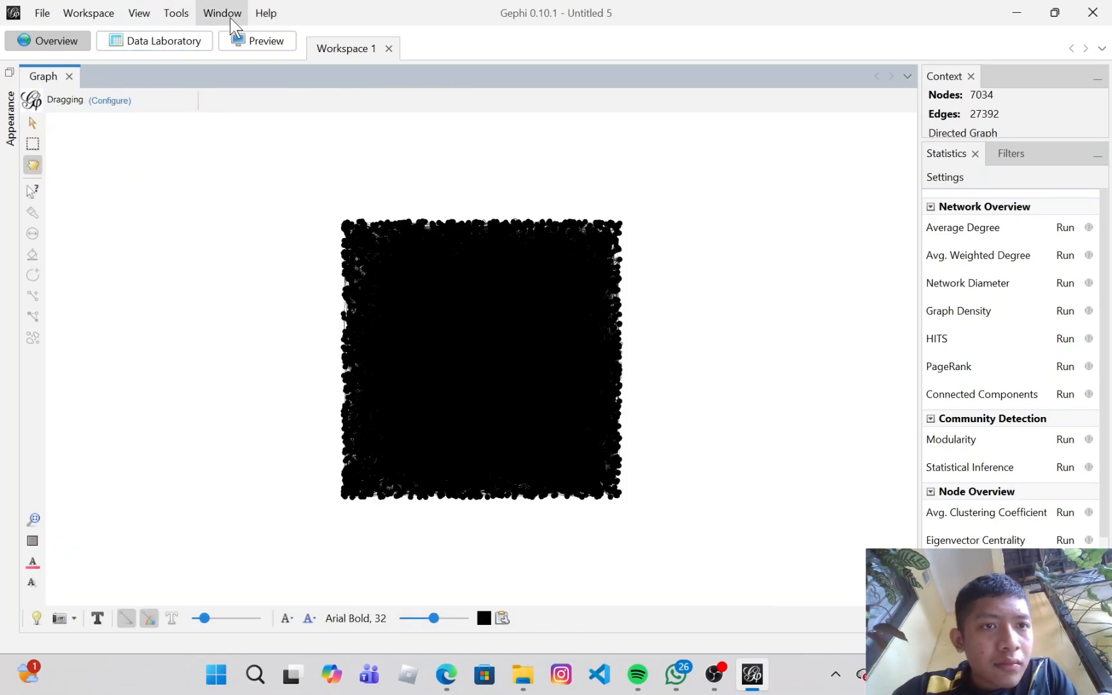
Step: Open the Layout panel and choose the Fruchterman Reingold layout
click(230, 16)
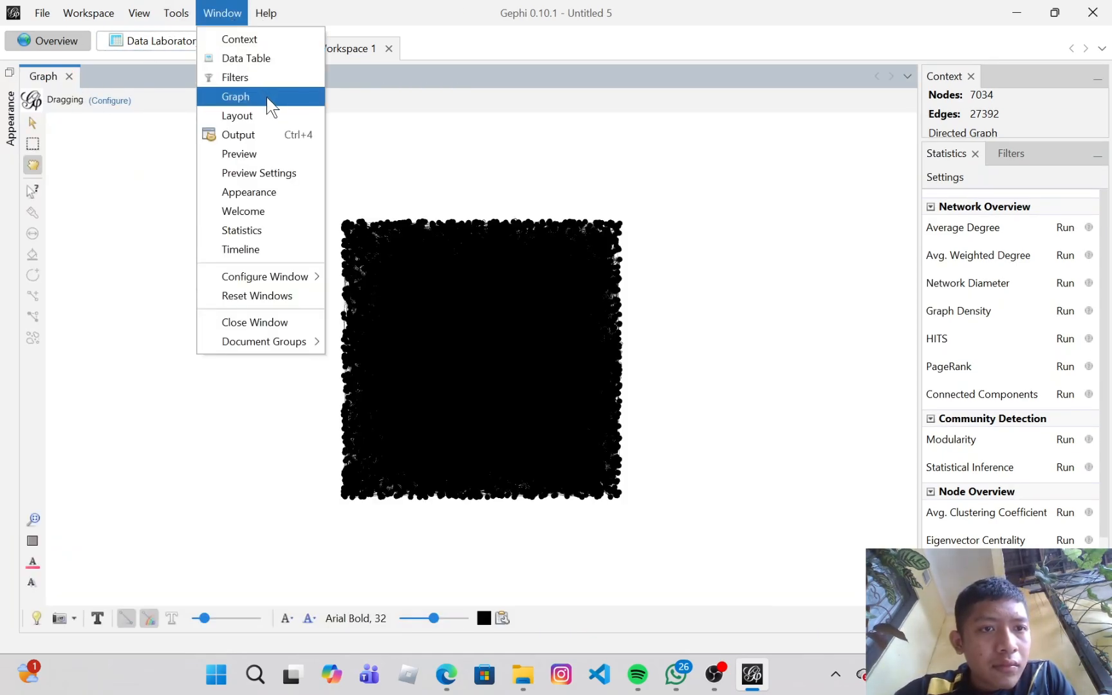
click(274, 114)
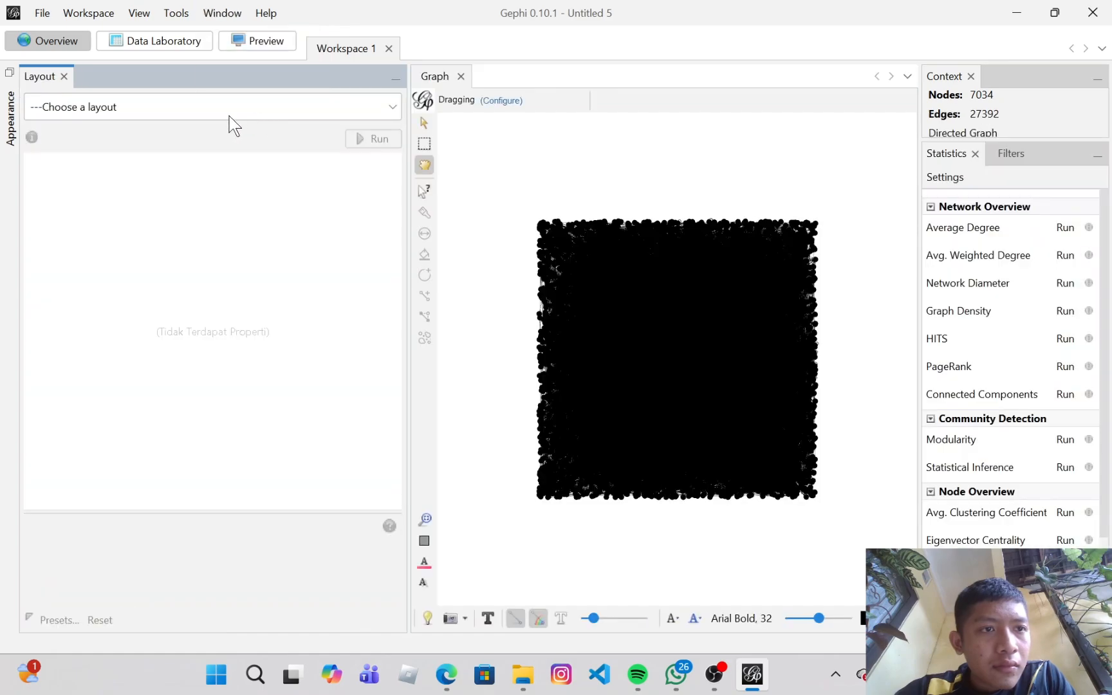
click(263, 108)
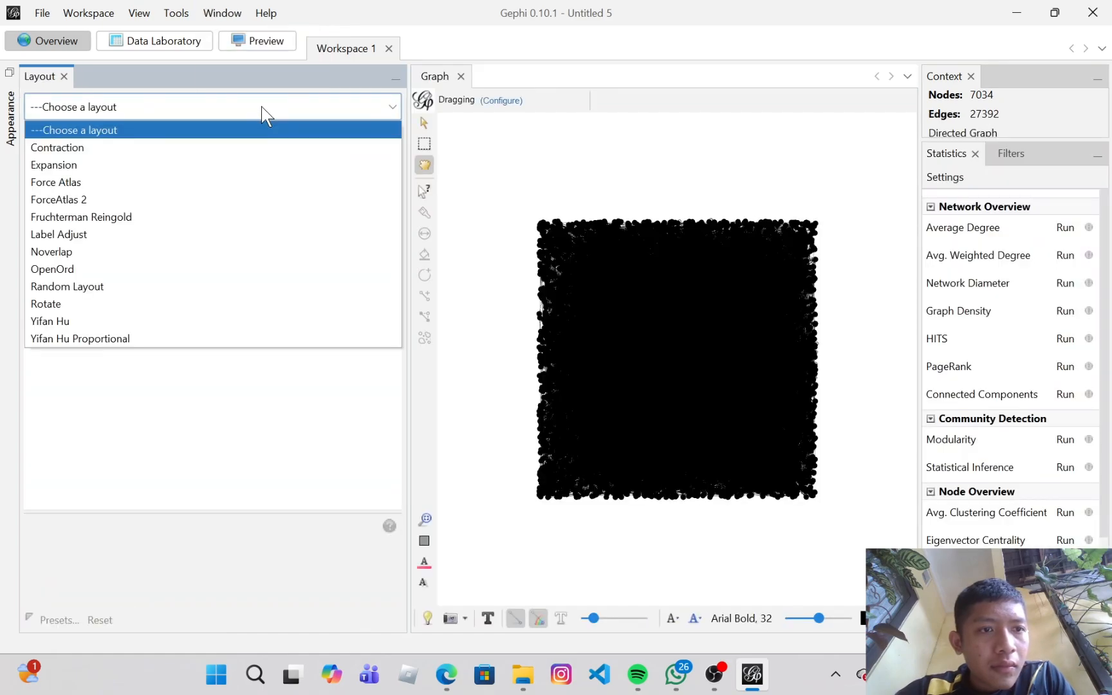
click(264, 108)
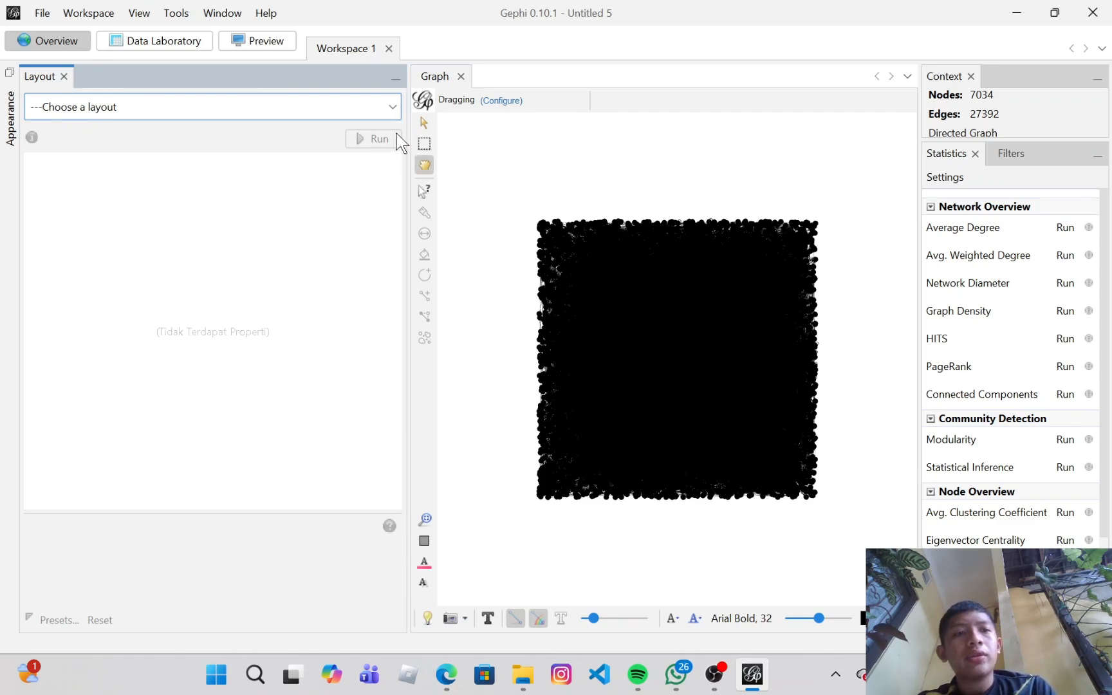
click(224, 14)
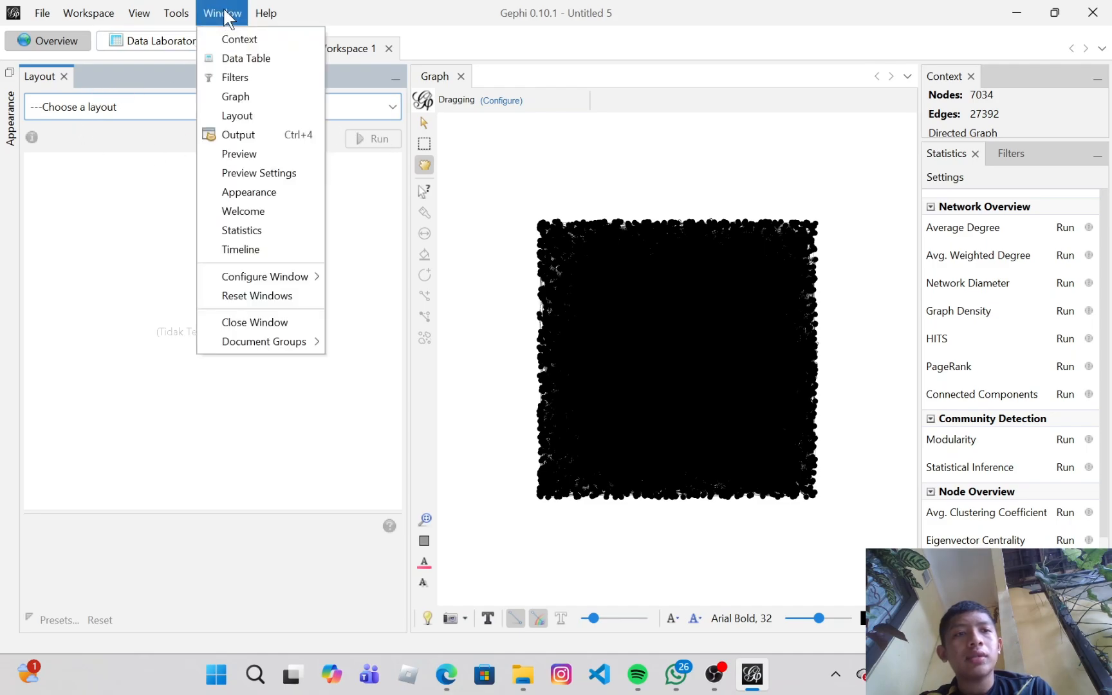
click(370, 101)
click(390, 107)
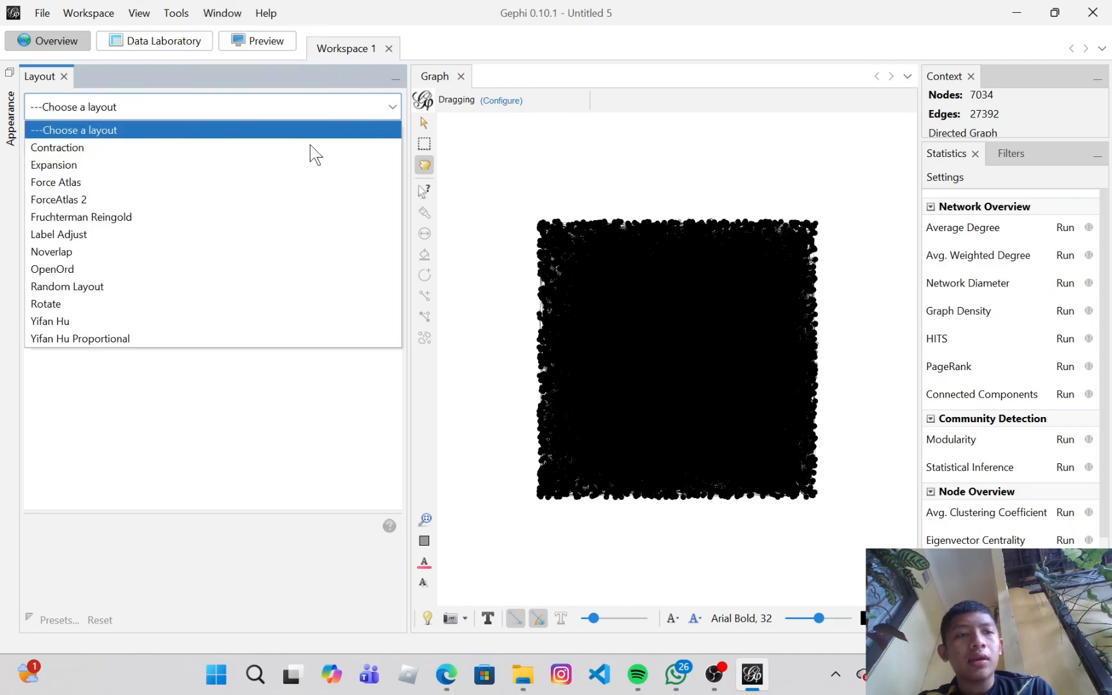
click(141, 217)
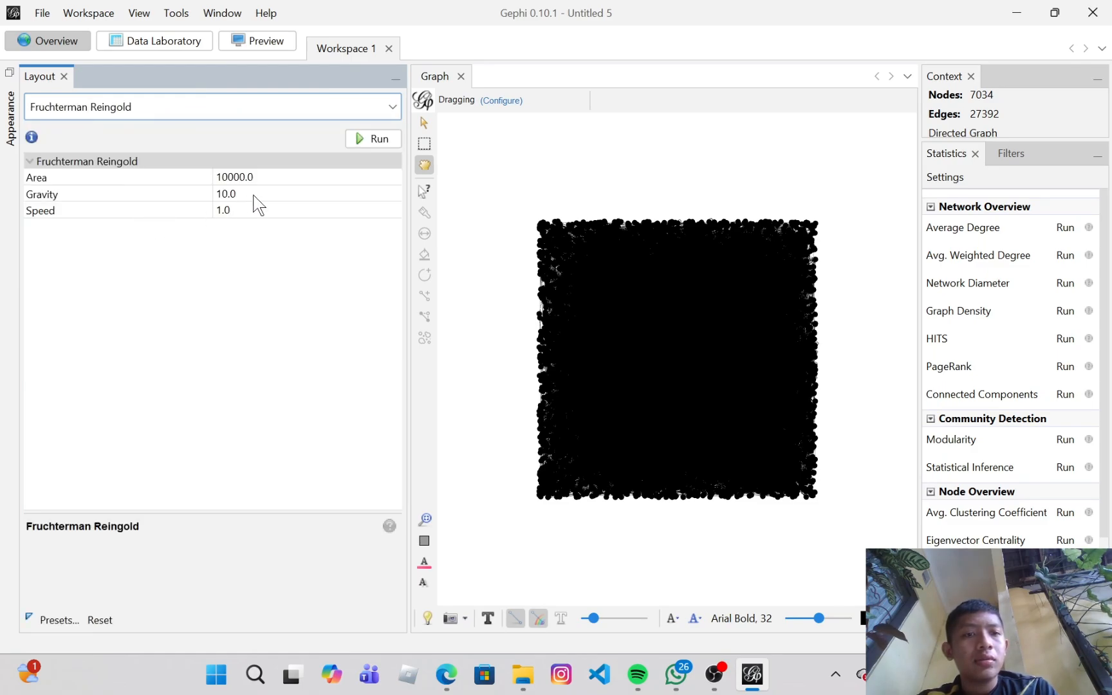
Step: Set the layout's Speed to 100 and run Fruchterman Reingold
click(227, 209)
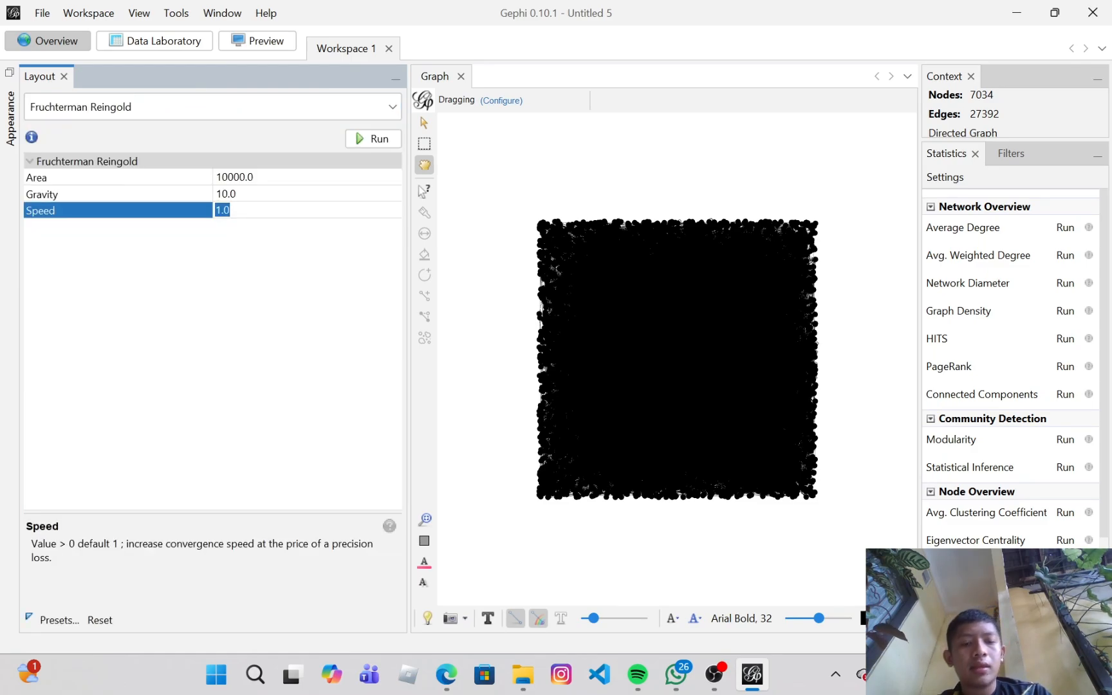
text(10)
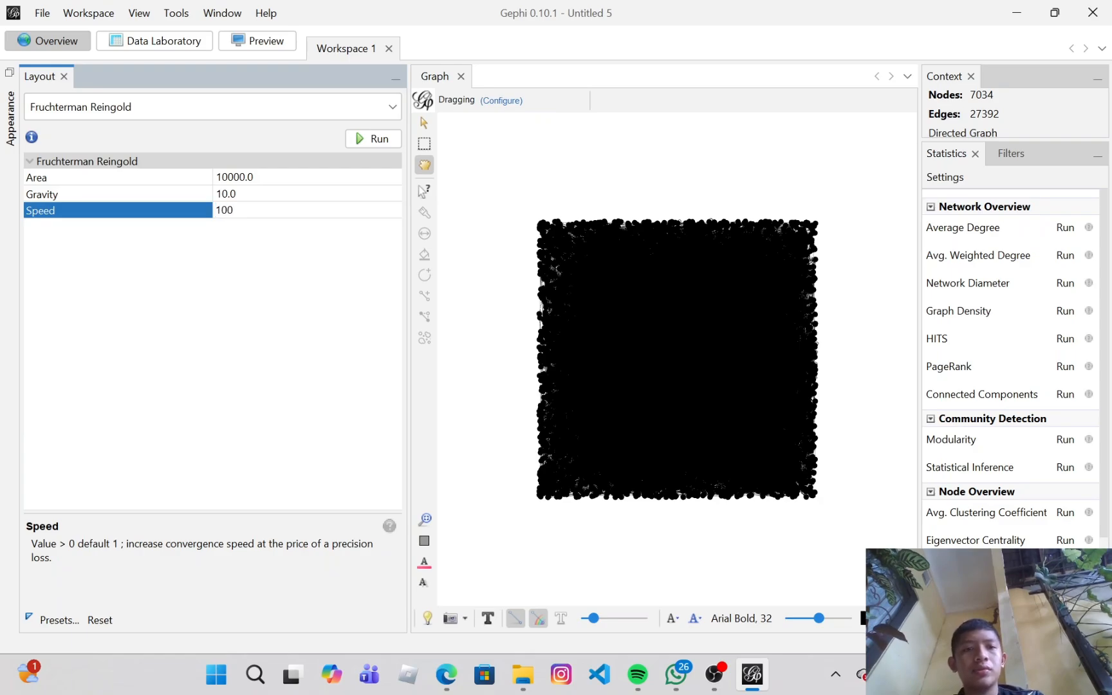
click(360, 140)
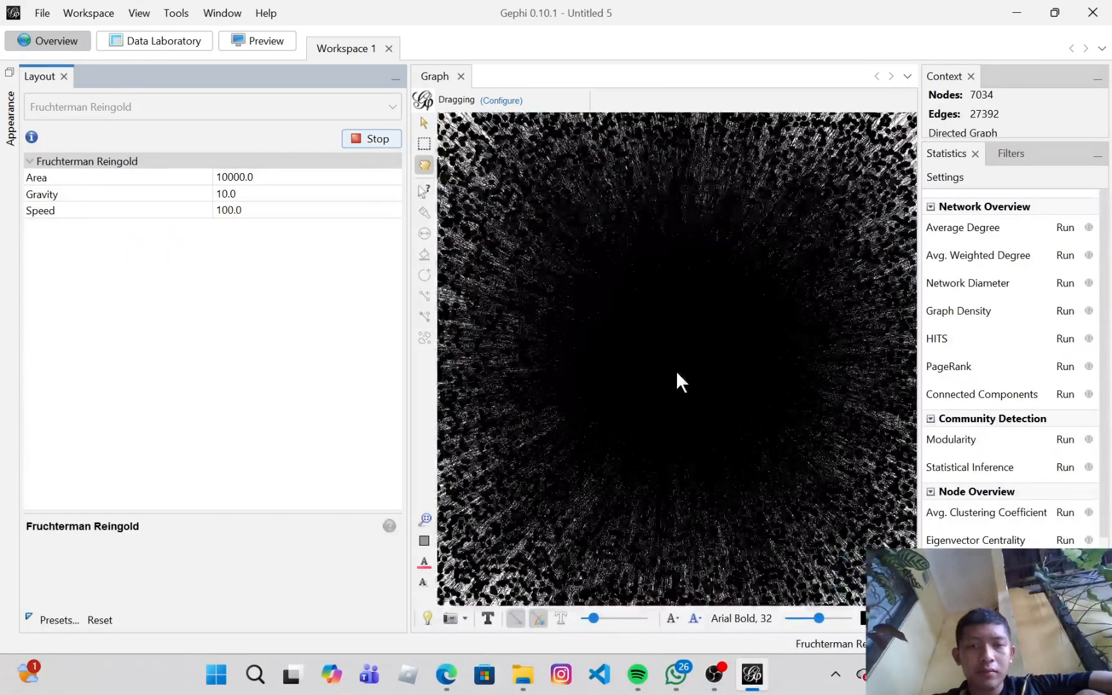
Step: Run the Average Degree statistic
scroll(718, 363, up, 5)
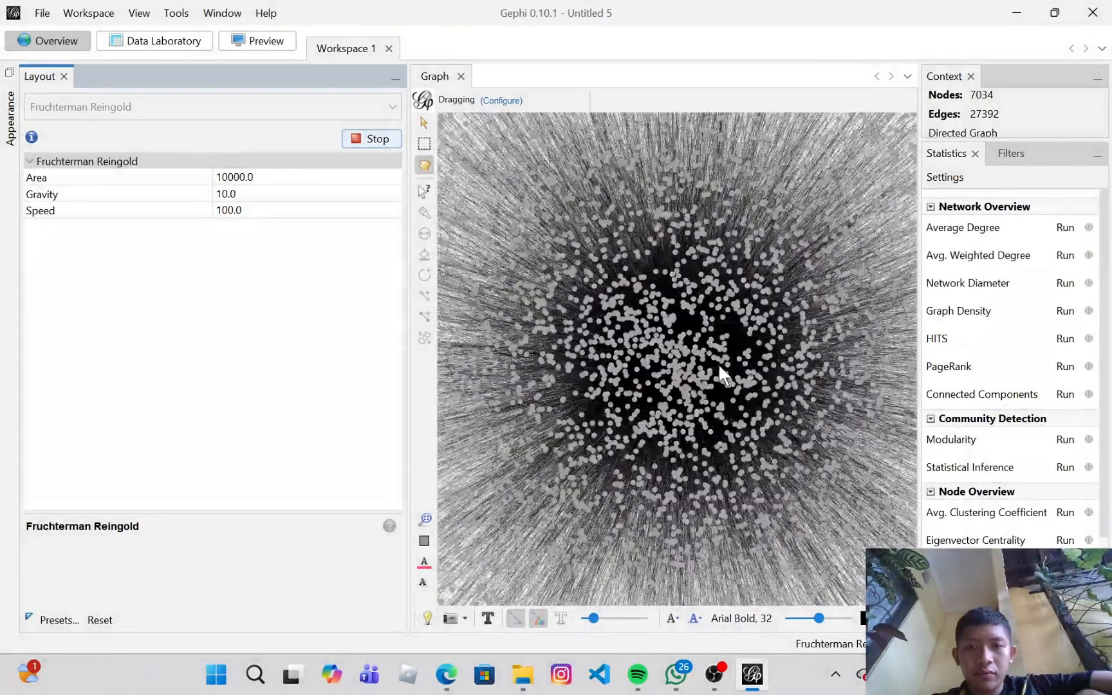
scroll(719, 363, down, 10)
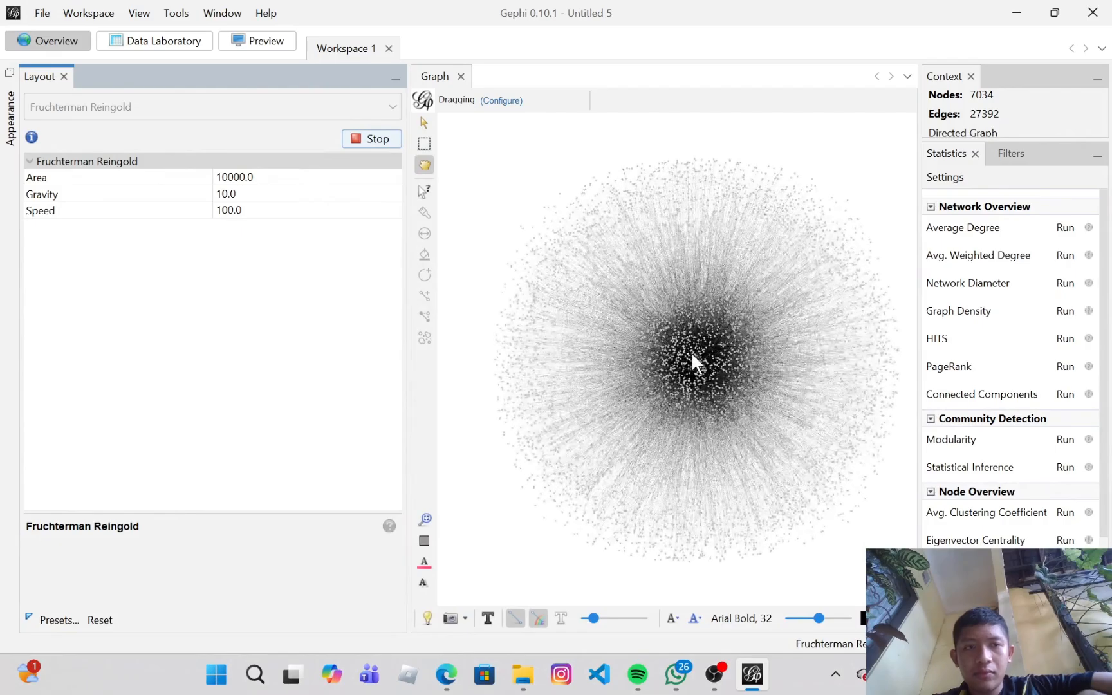
scroll(707, 339, down, 3)
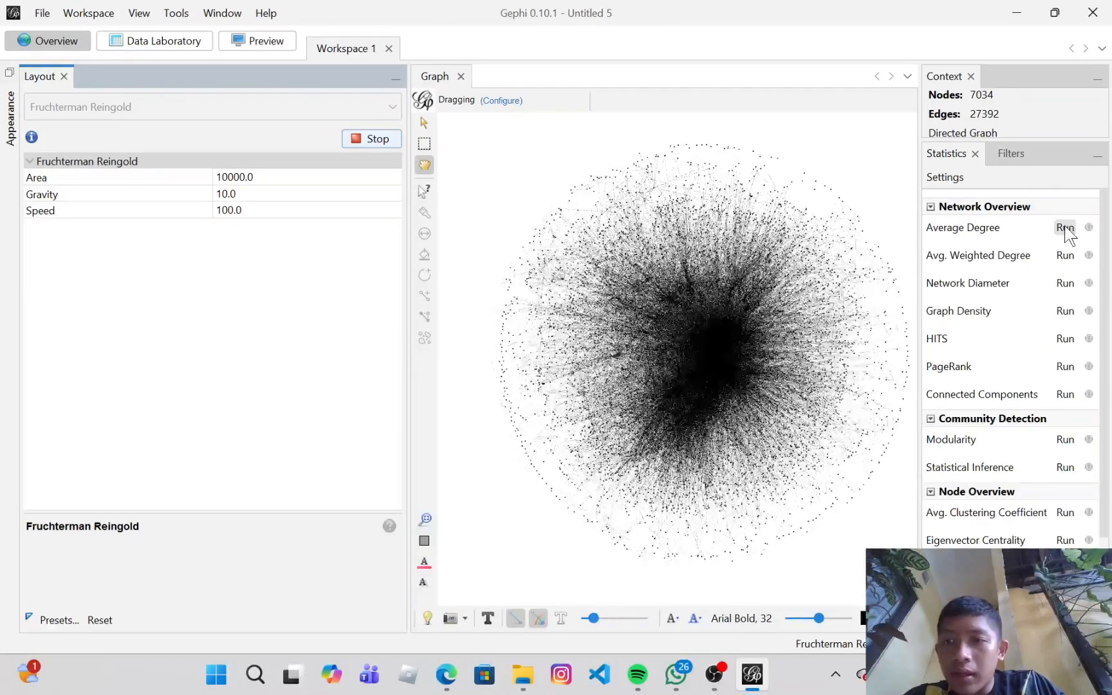
click(1065, 227)
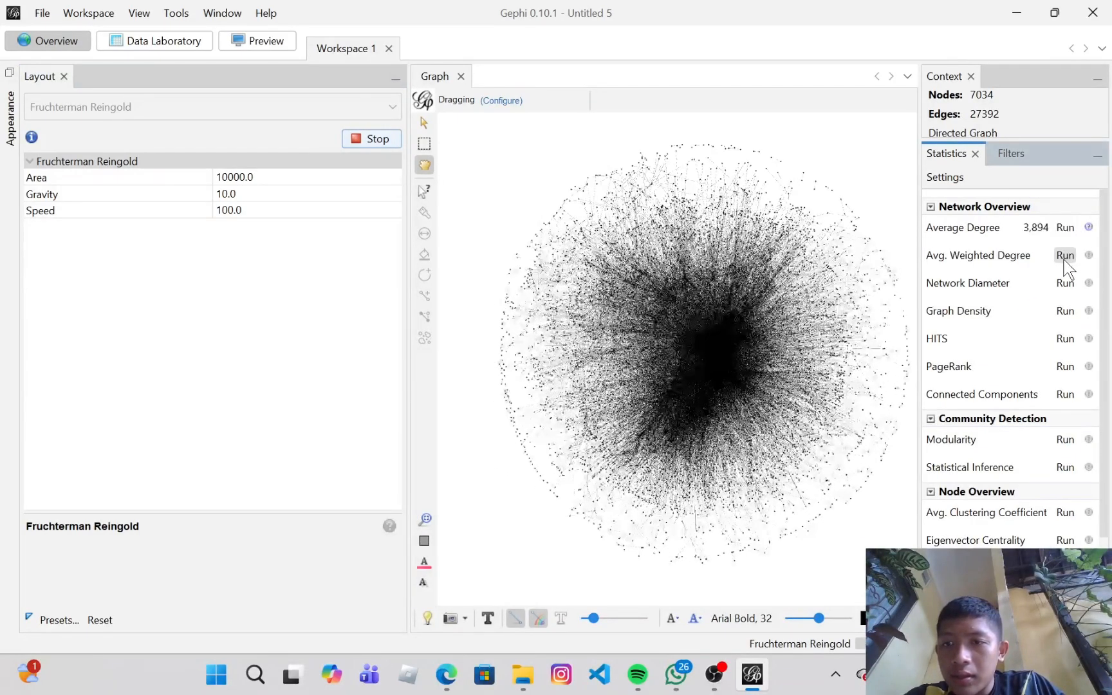
Step: Run the Avg. Weighted Degree statistic and close its report
click(1065, 256)
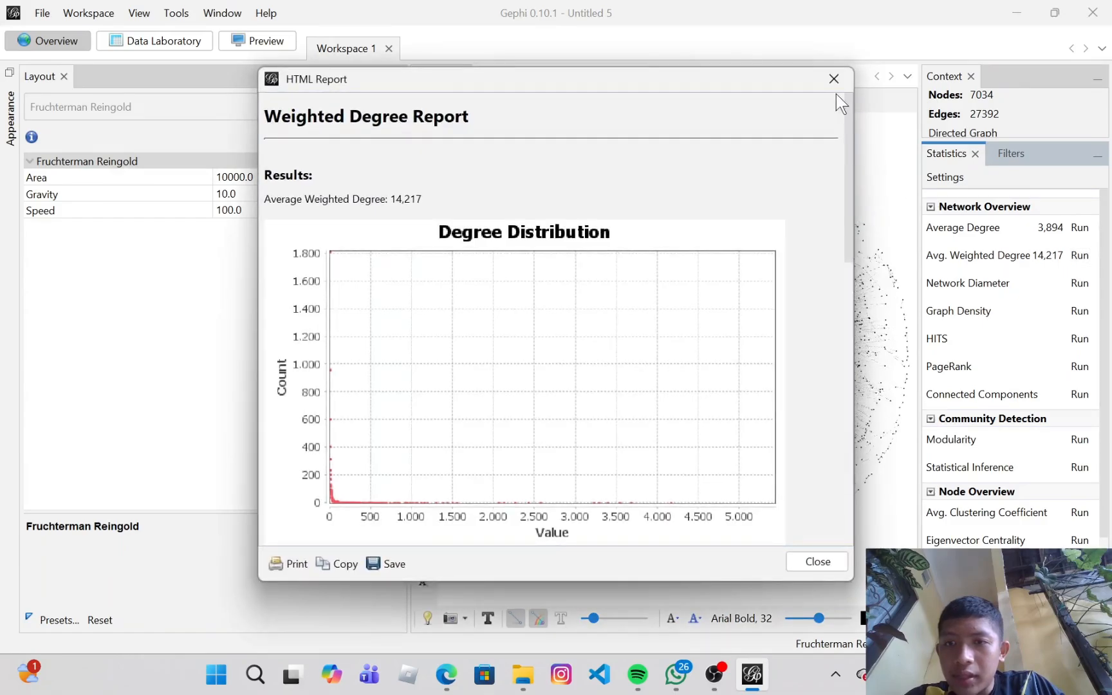
click(833, 80)
click(834, 80)
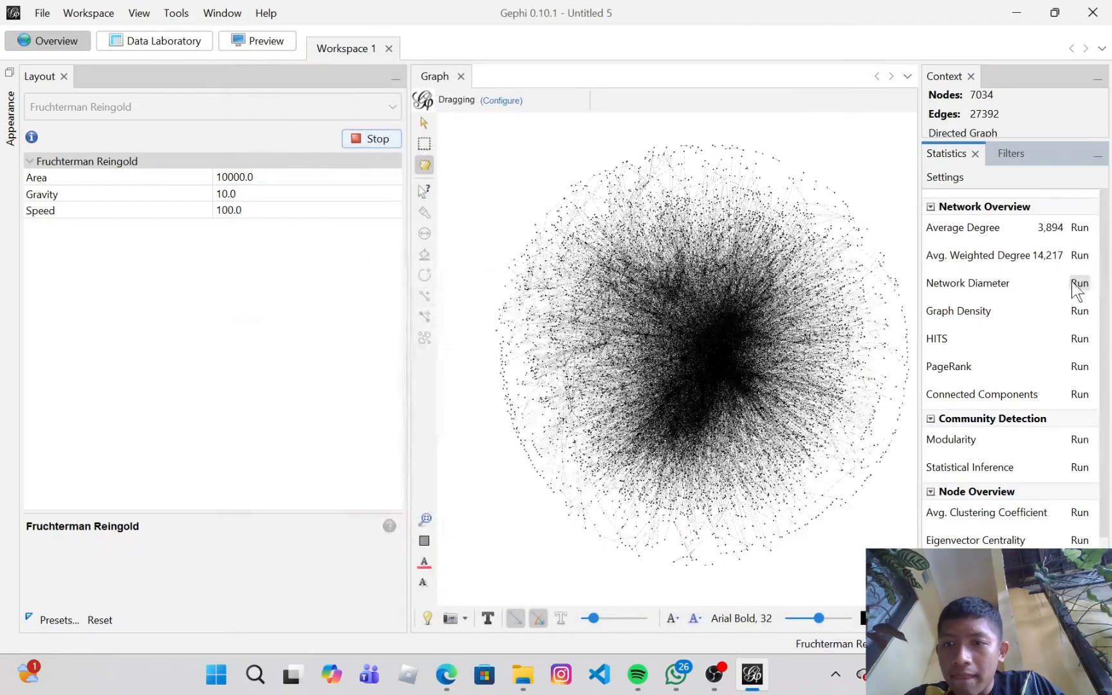
Step: Run the Network Diameter statistic as directed with centralities normalized to [0,1]
click(1076, 283)
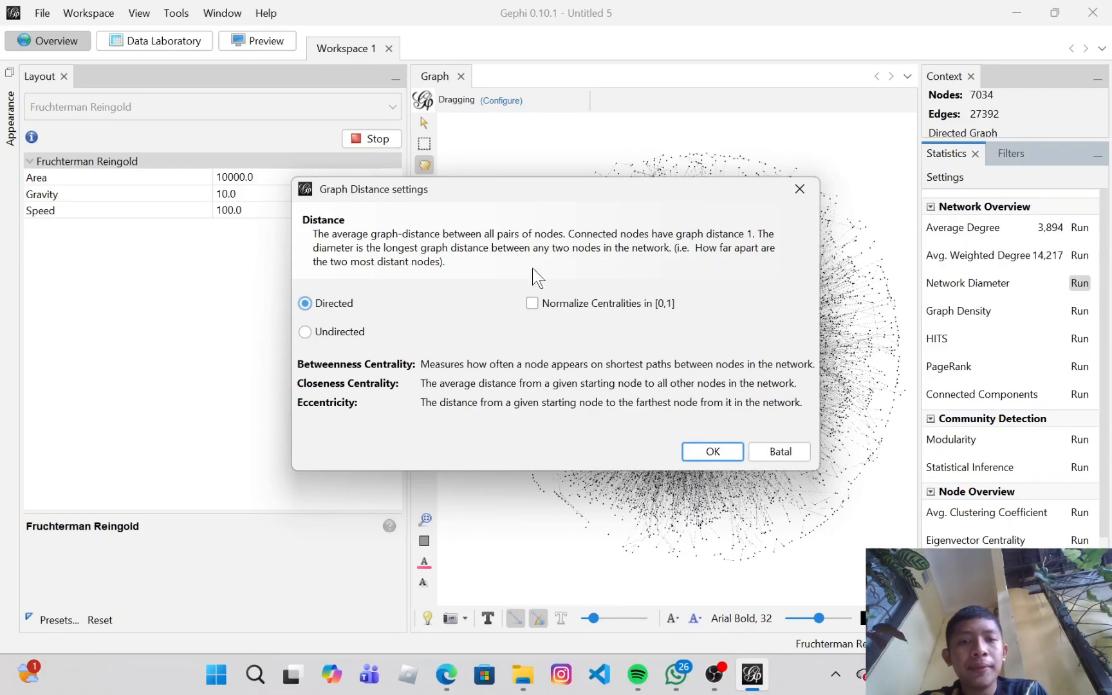
click(539, 304)
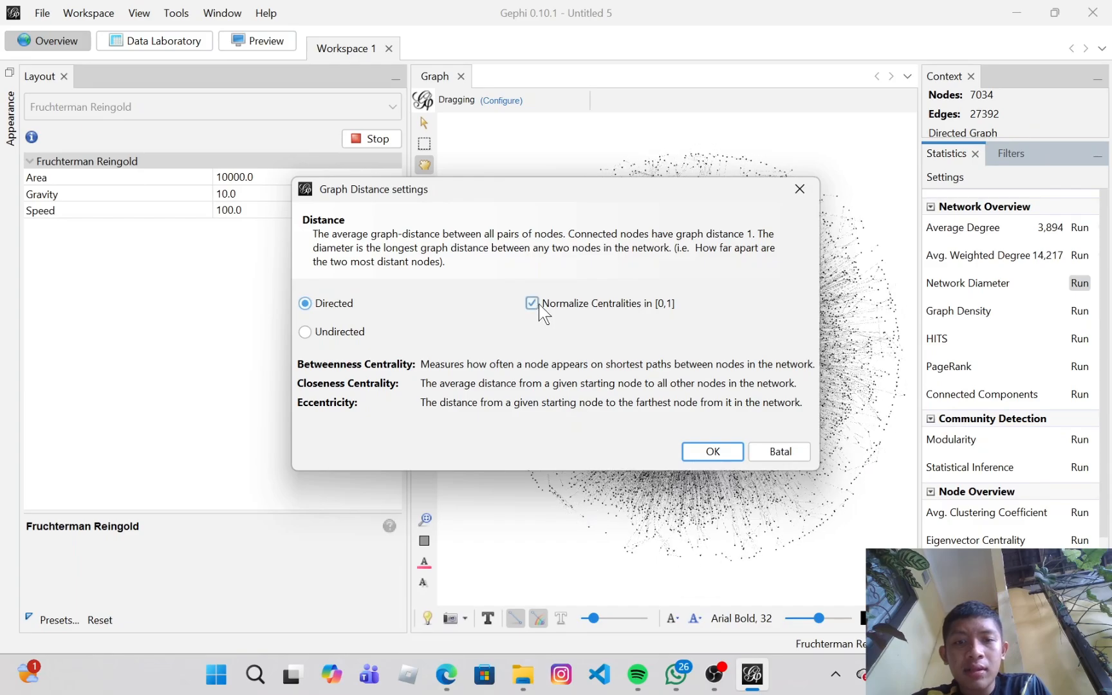
click(713, 451)
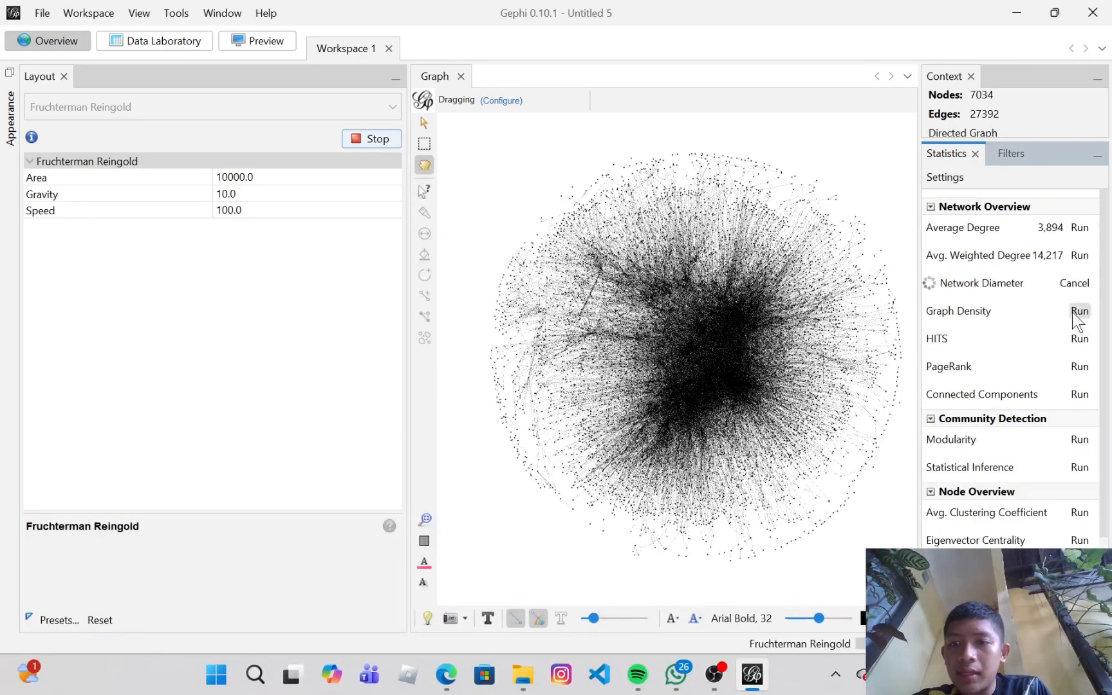
Step: Run the Graph Density statistic as a directed network and close its report
click(1075, 313)
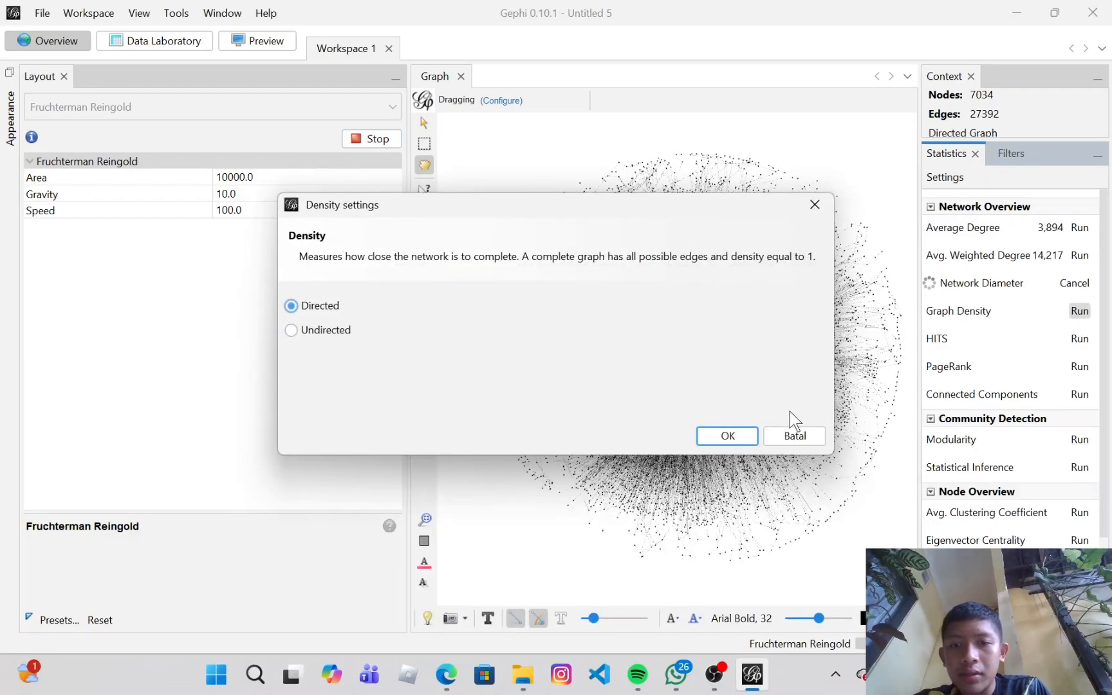
click(734, 432)
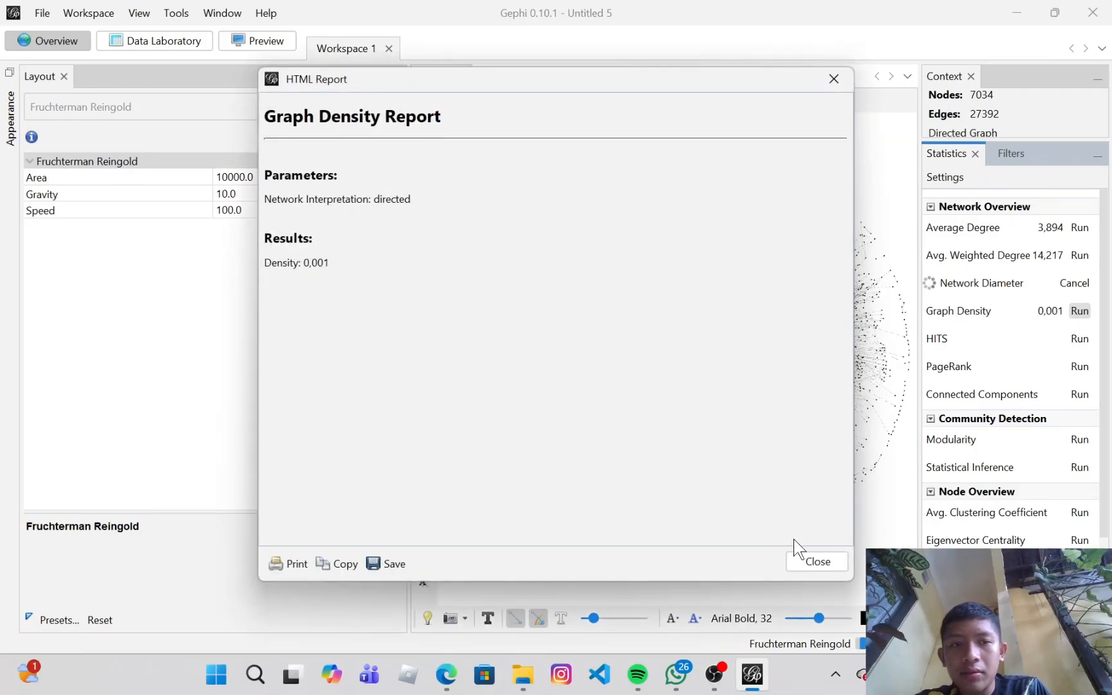
click(812, 563)
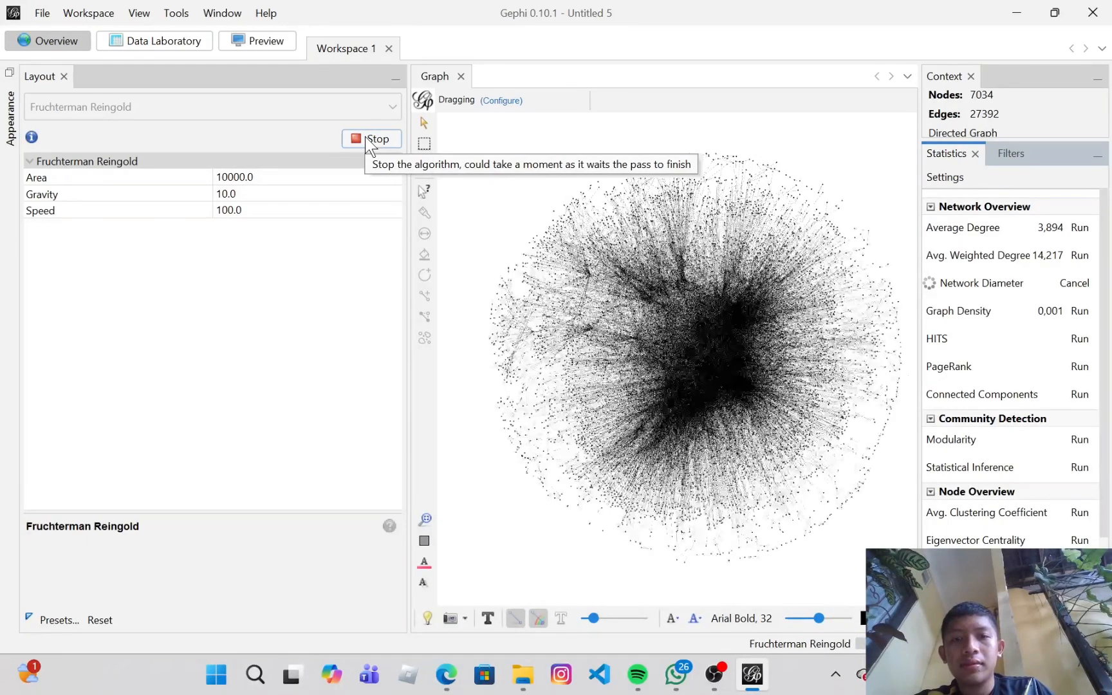
Step: Stop the Fruchterman Reingold layout and close the Layout panel
click(365, 136)
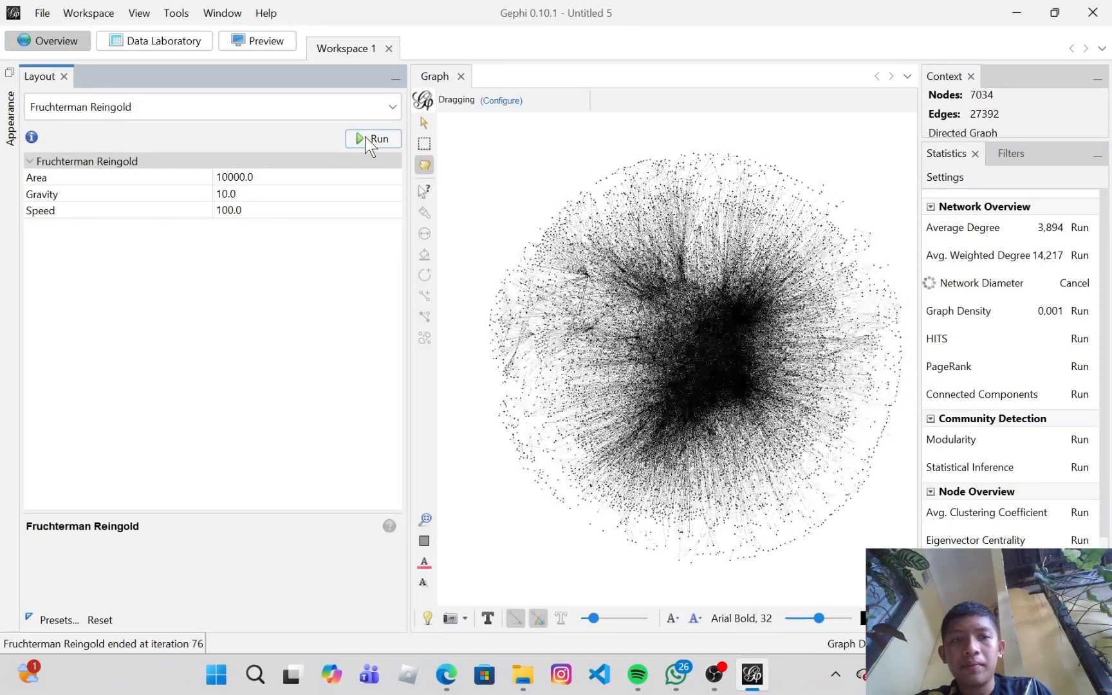
click(63, 76)
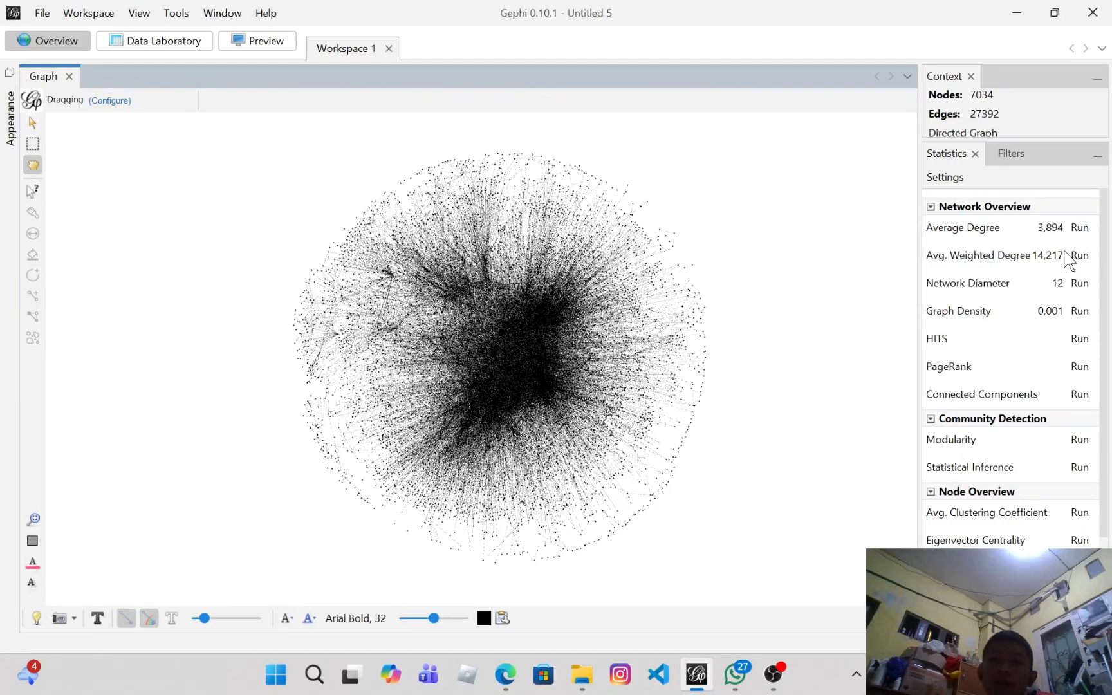
Step: Open the Data Laboratory and examine the node table sorted by Betweenness Centrality
click(172, 45)
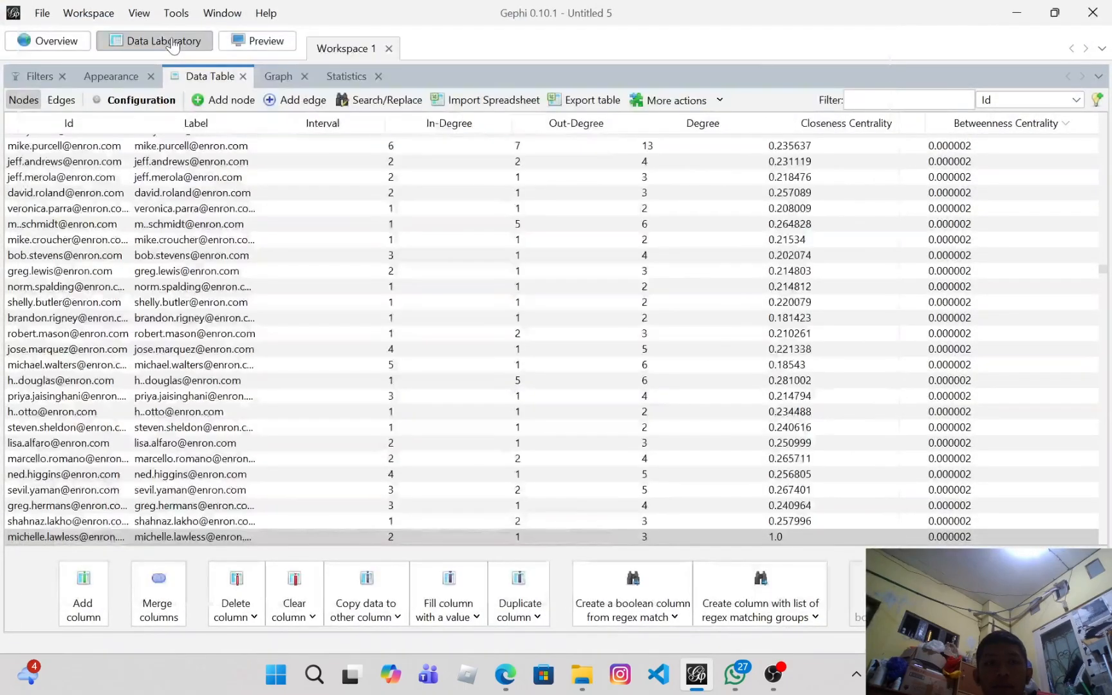
drag(1104, 269, 1103, 126)
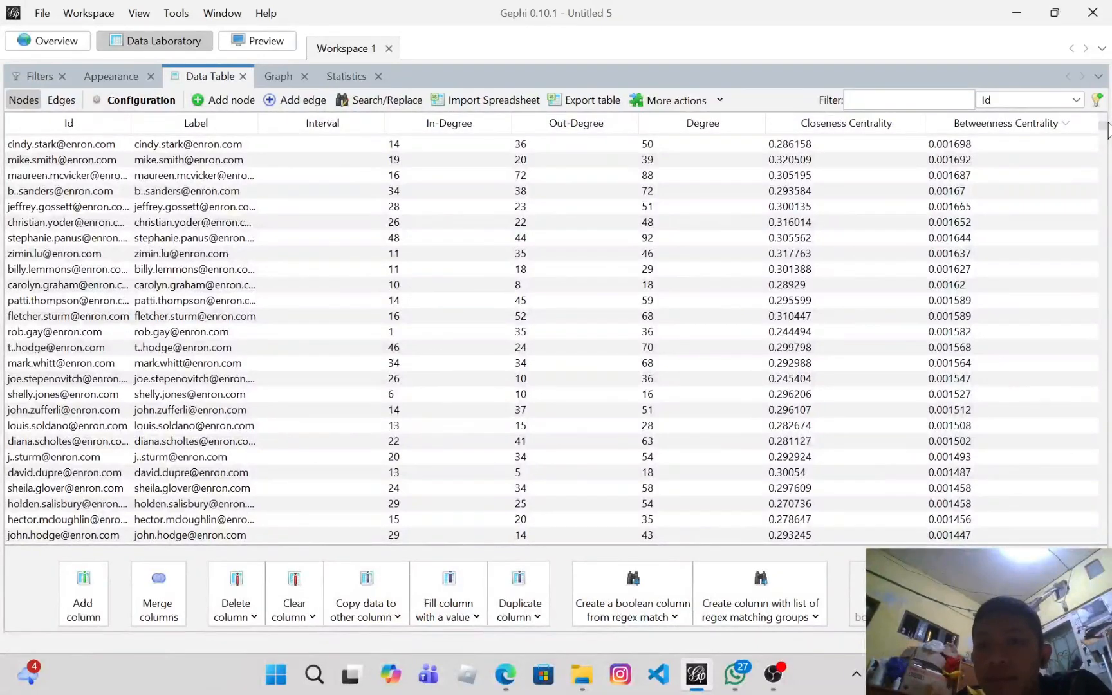
click(1061, 123)
click(1064, 126)
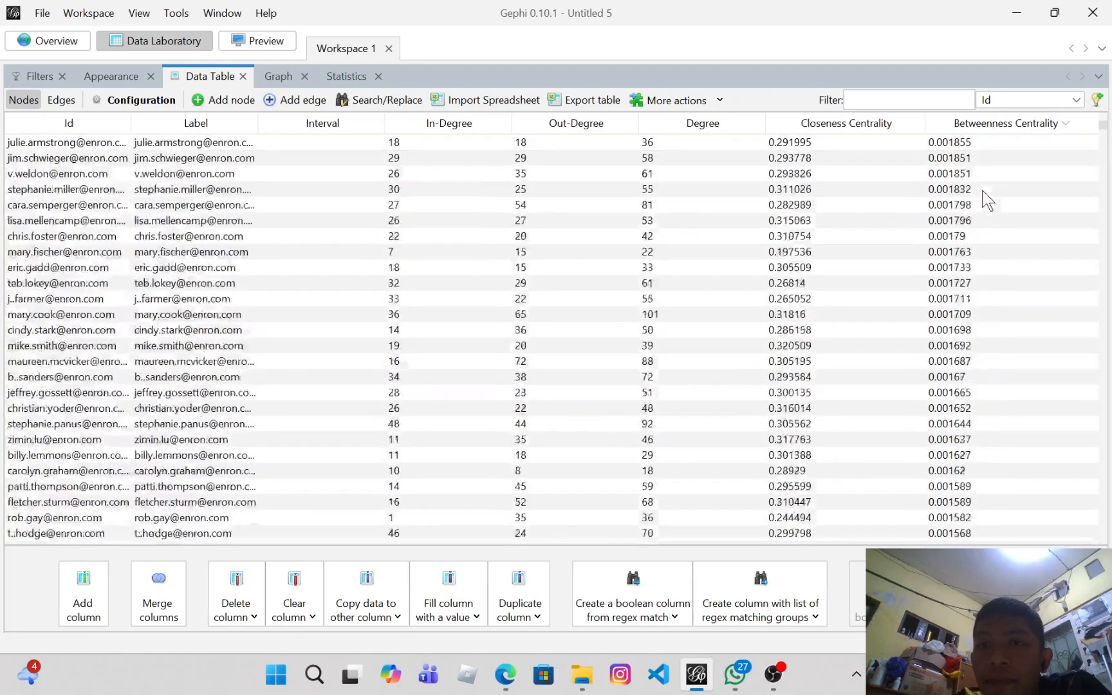
drag(1099, 123, 1098, 112)
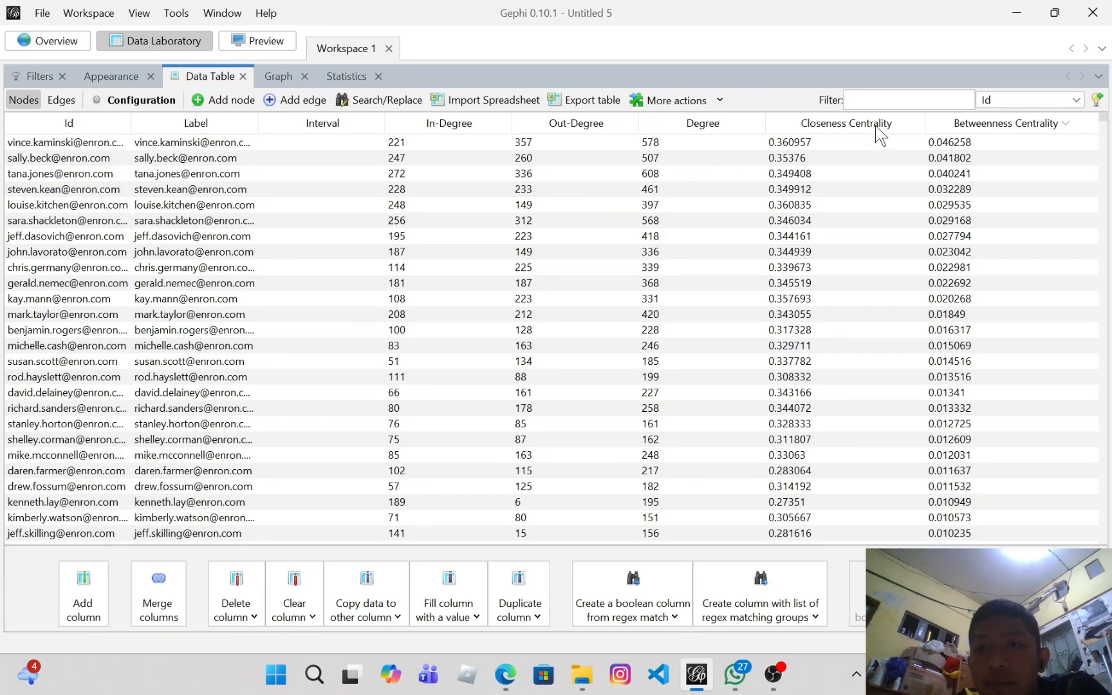
click(1071, 125)
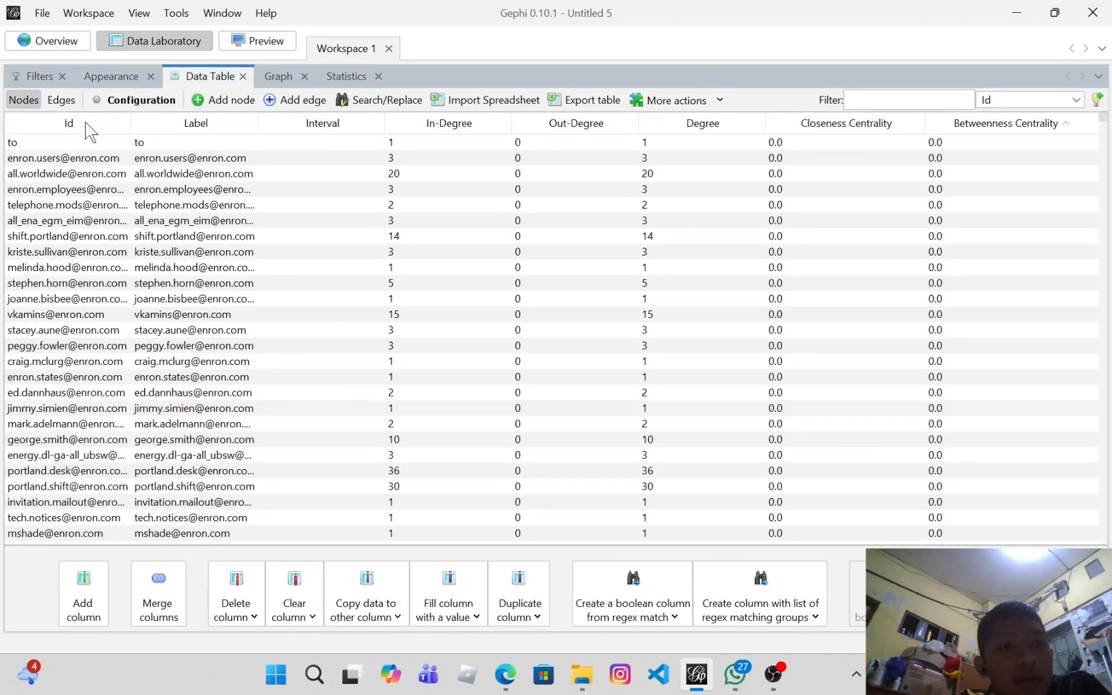
Step: Add a Range filter on Betweenness Centrality to the filter queries
click(39, 76)
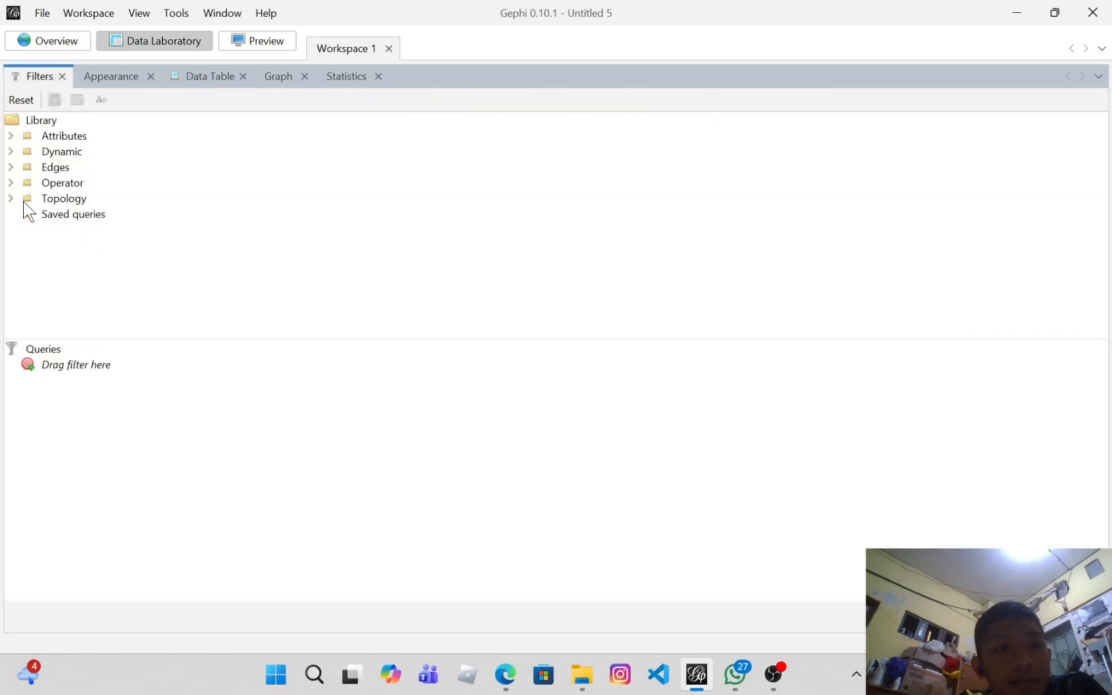
click(10, 136)
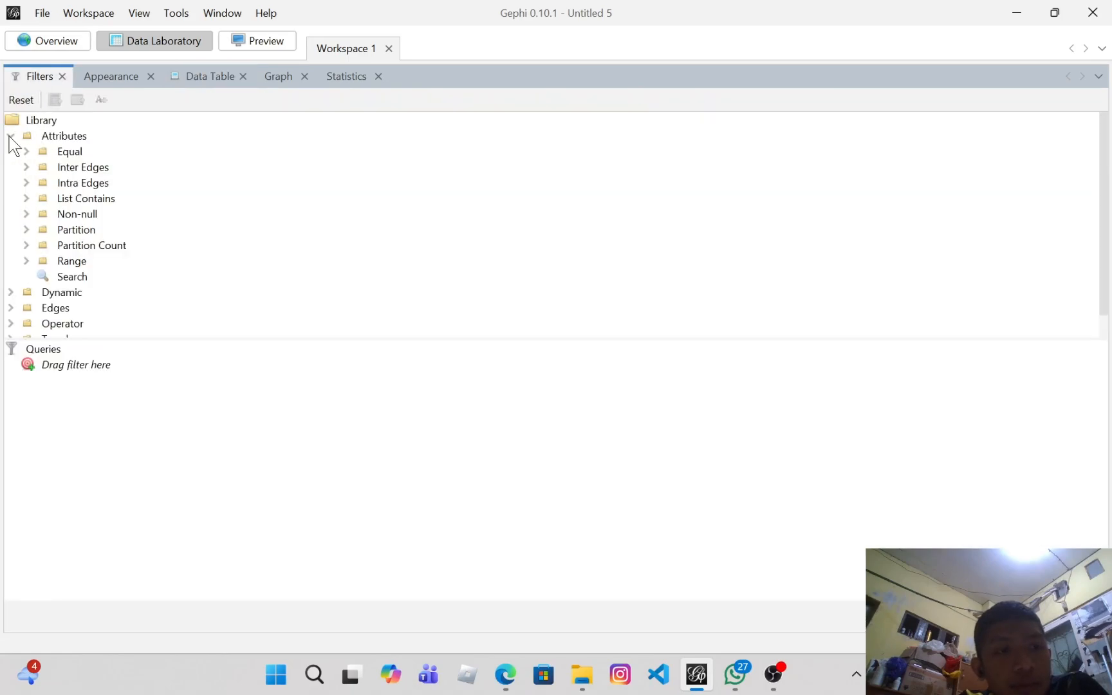
click(25, 261)
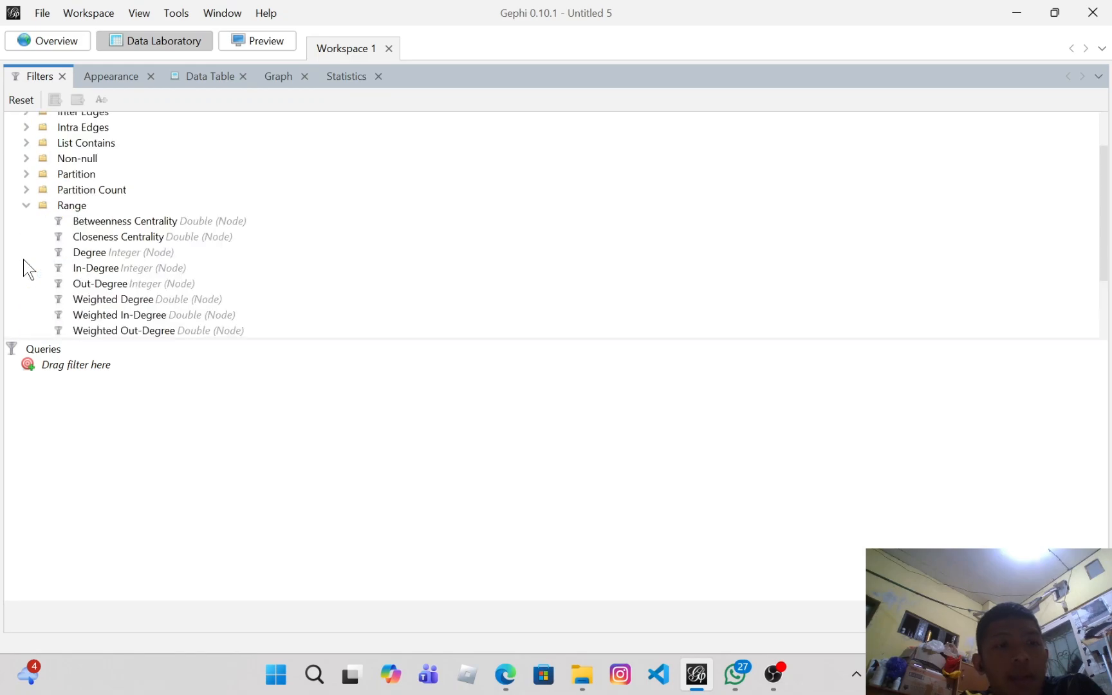
drag(109, 222, 110, 408)
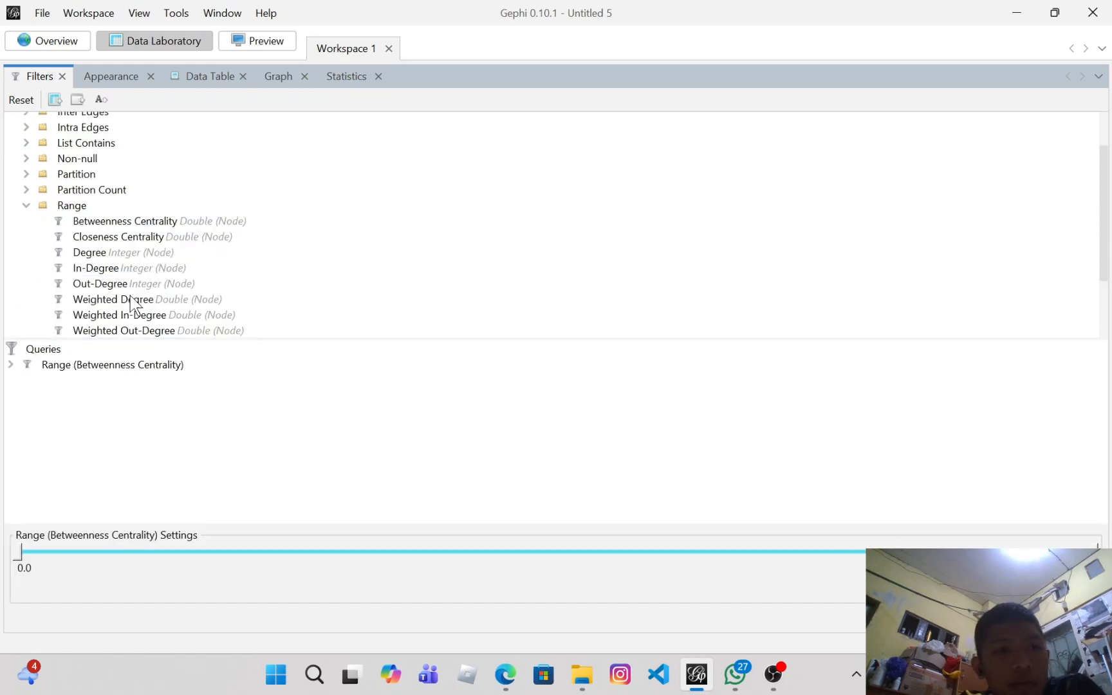
Step: Sort the node table by descending Betweenness Centrality and copy the fifth-highest node's betweenness value
click(193, 83)
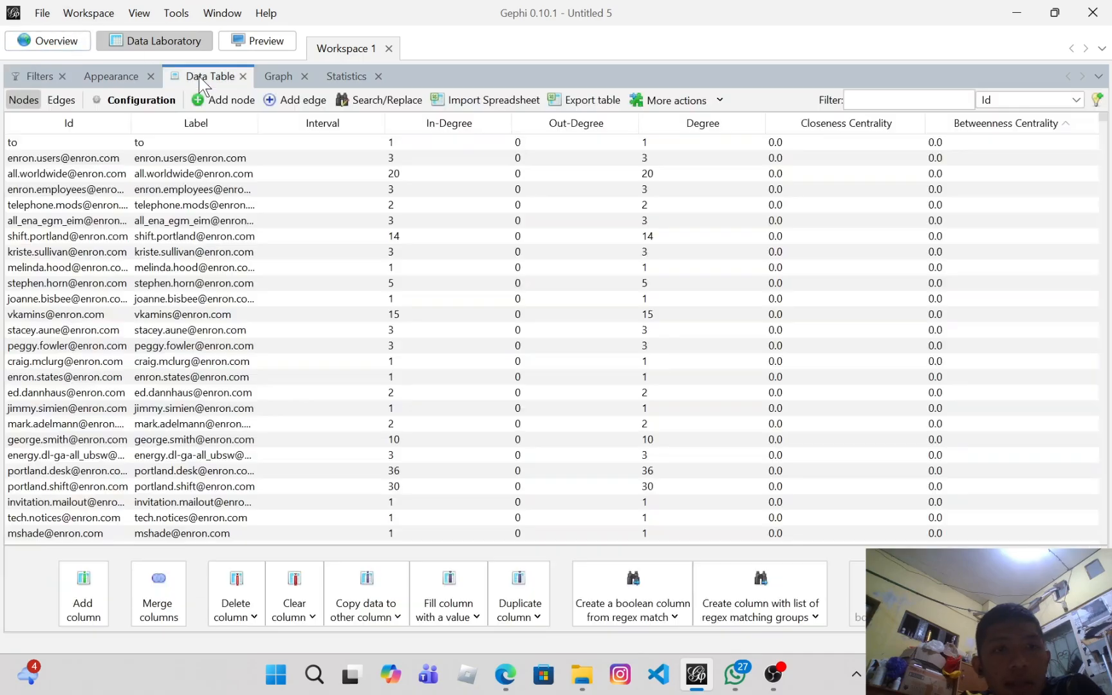
click(1002, 126)
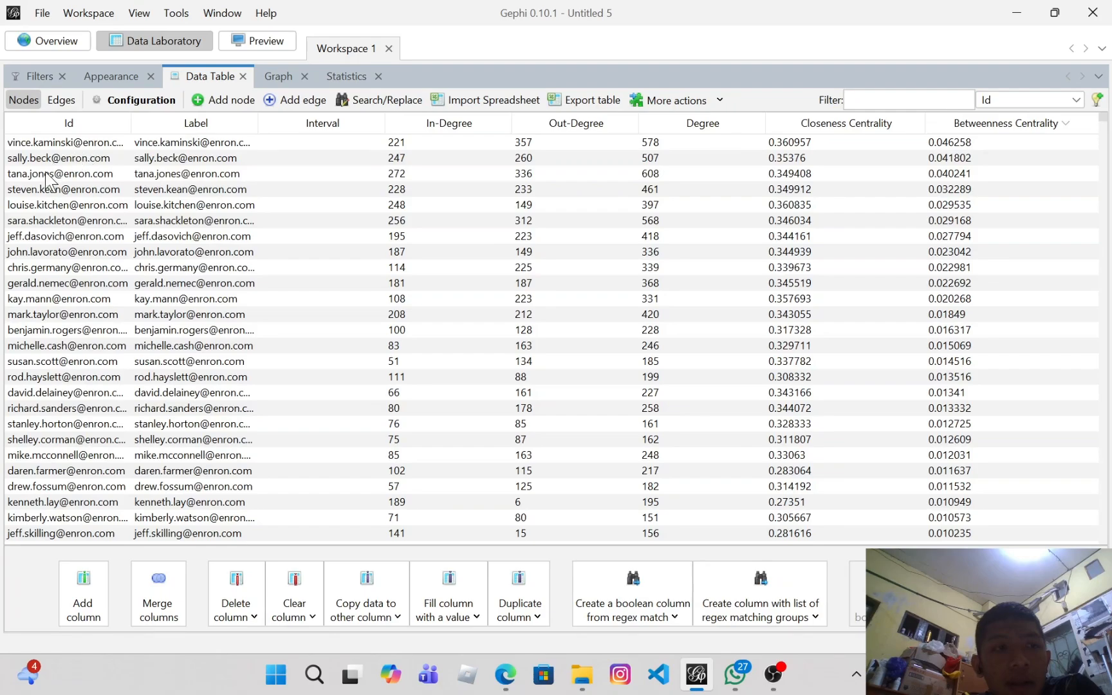
click(40, 202)
double_click(968, 205)
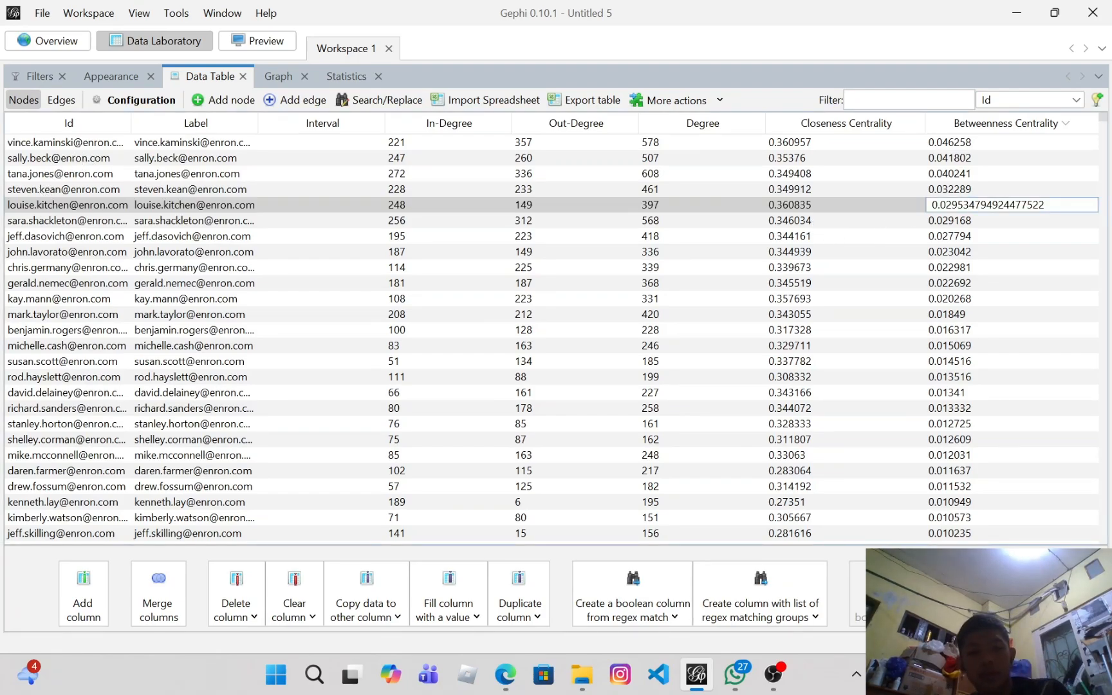
double_click(968, 205)
key(ctrl+c)
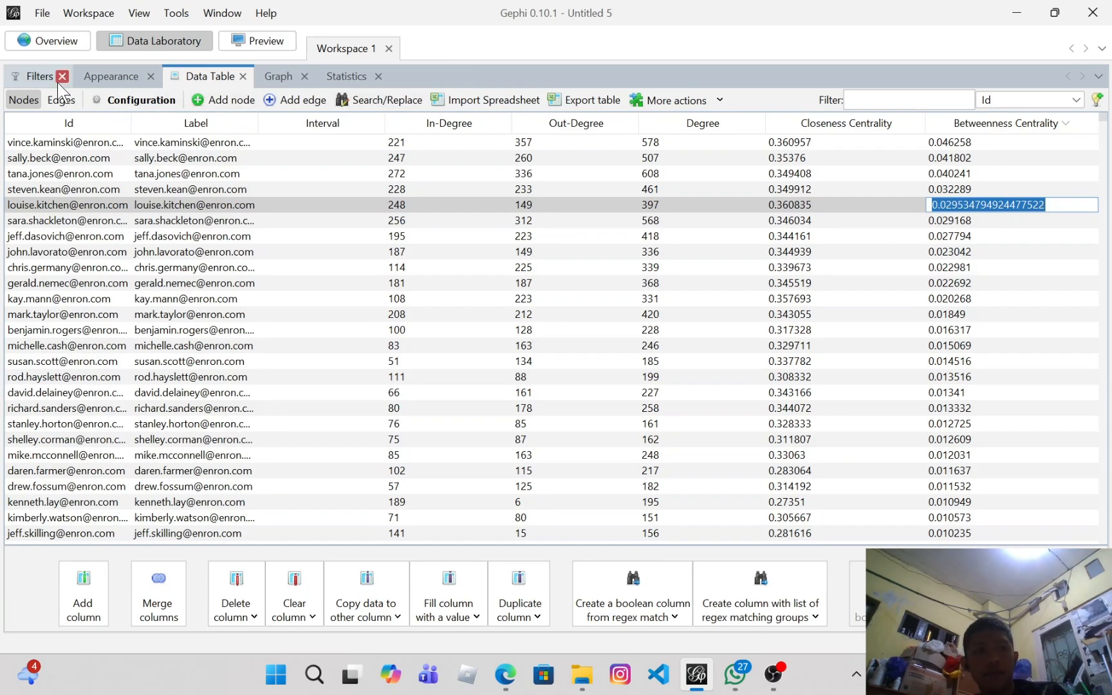
Step: Set the Betweenness Centrality range filter's lower bound to 0.029534794924477522
click(31, 77)
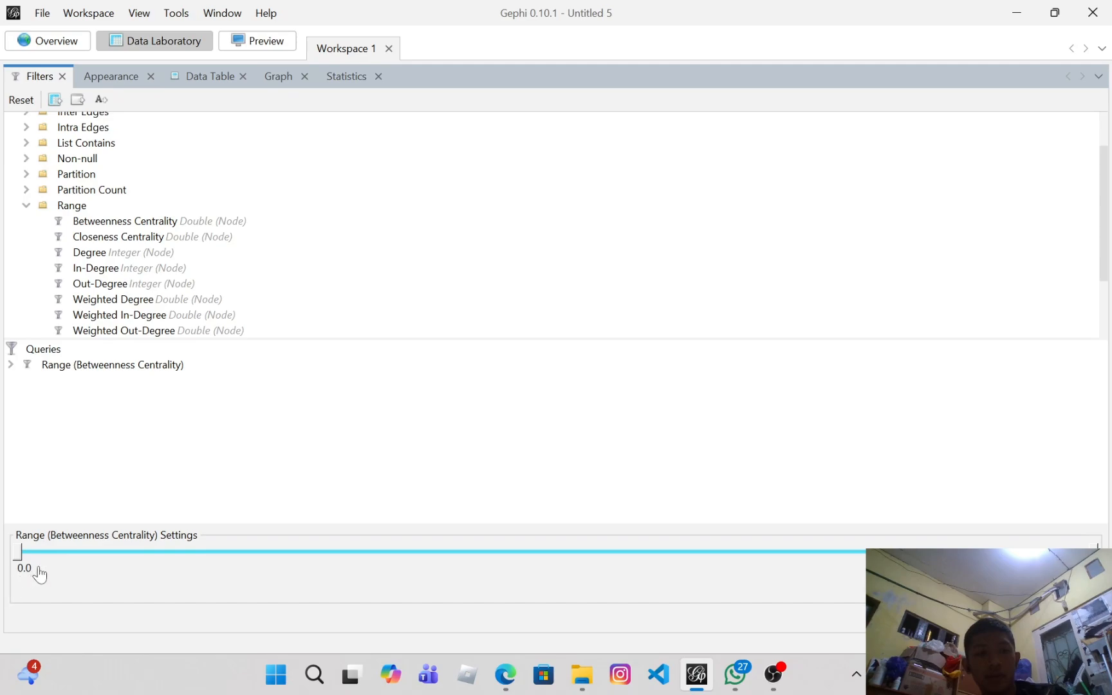
key(ctrl+v)
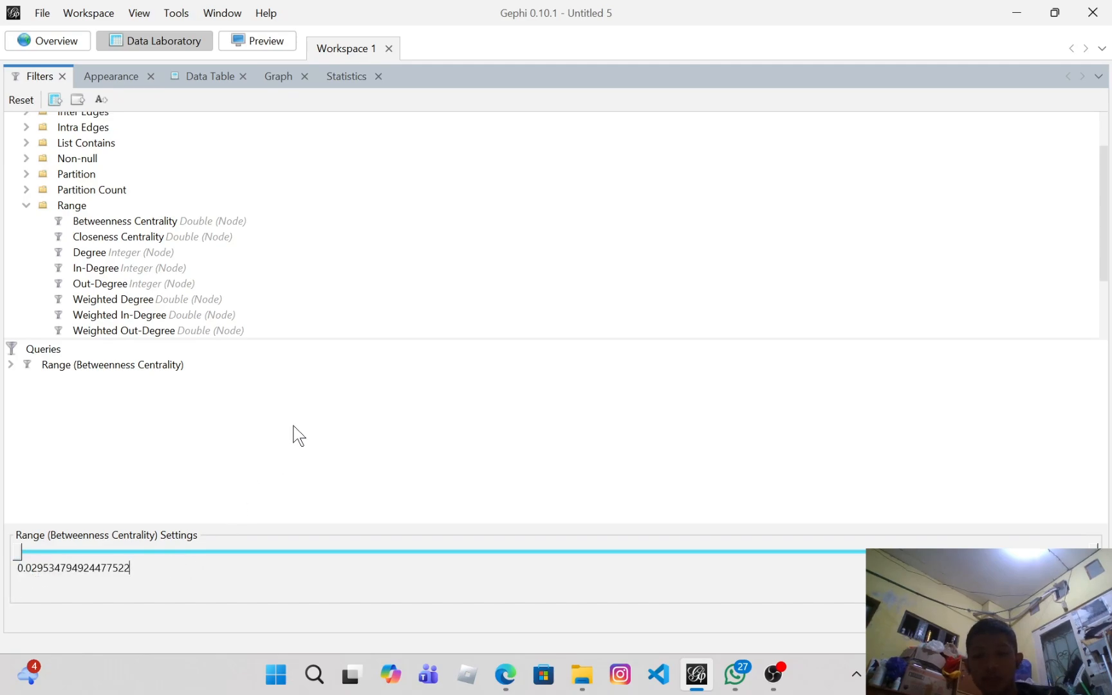
key(Return)
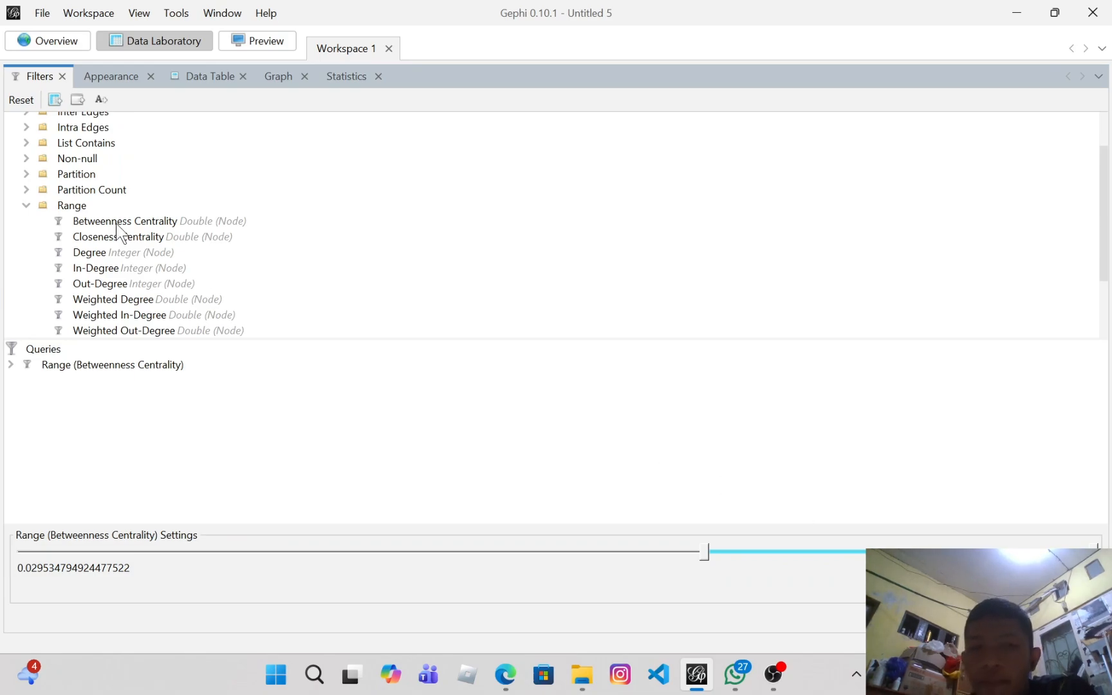
Step: Return to the graph overview and turn on node labels
click(38, 46)
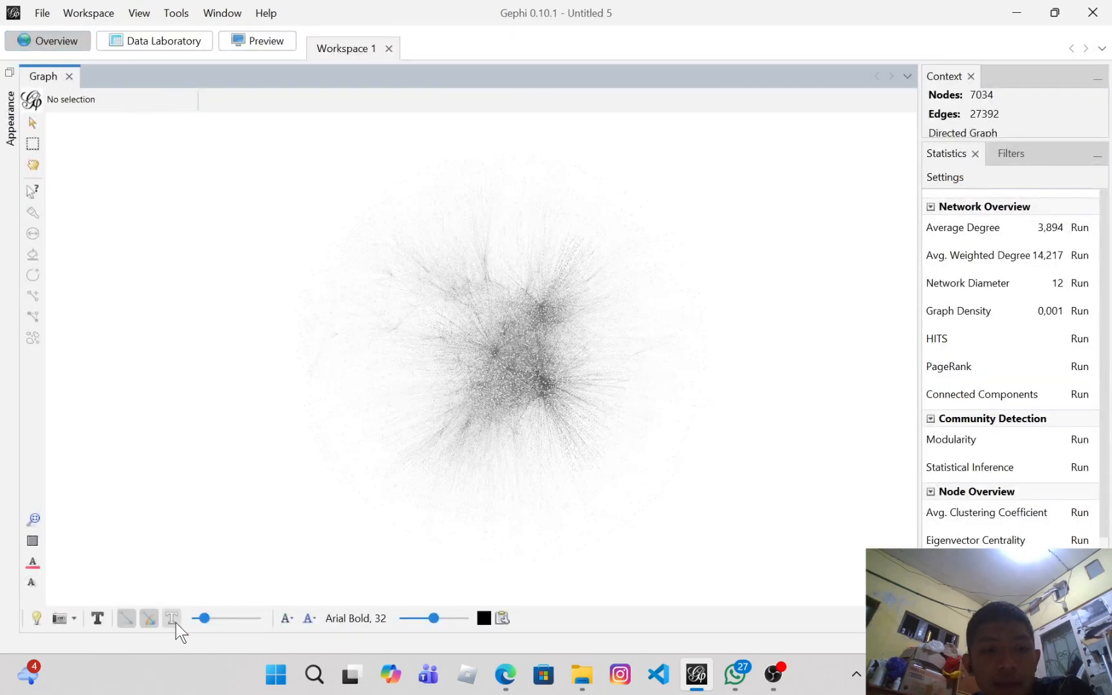
click(99, 619)
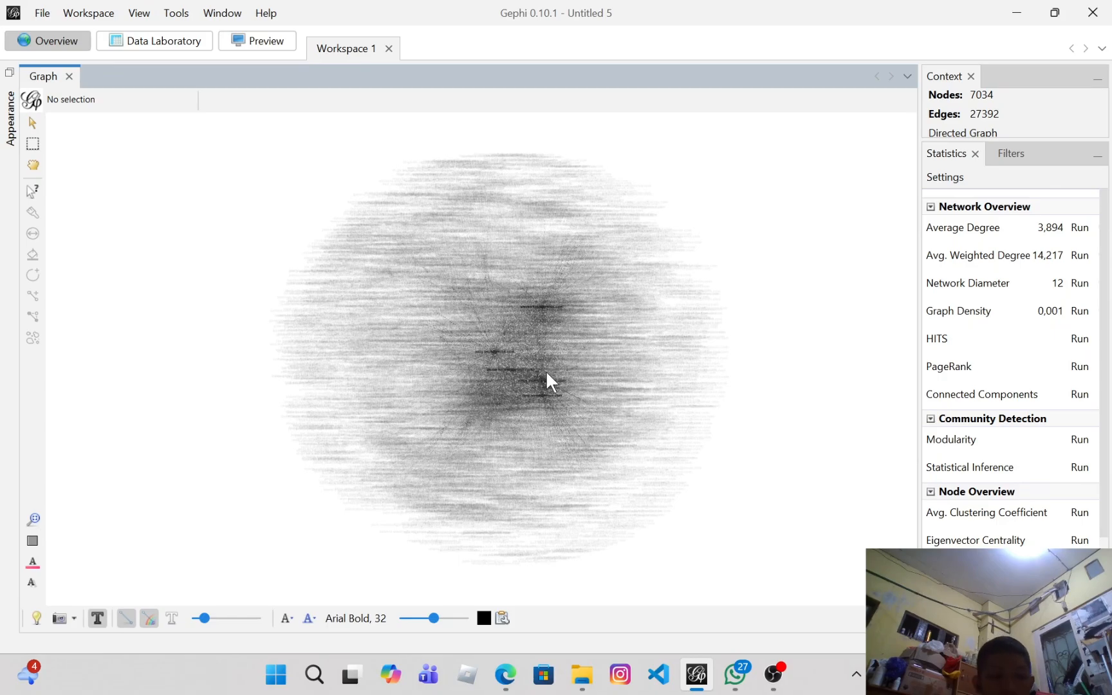
scroll(539, 376, up, 1)
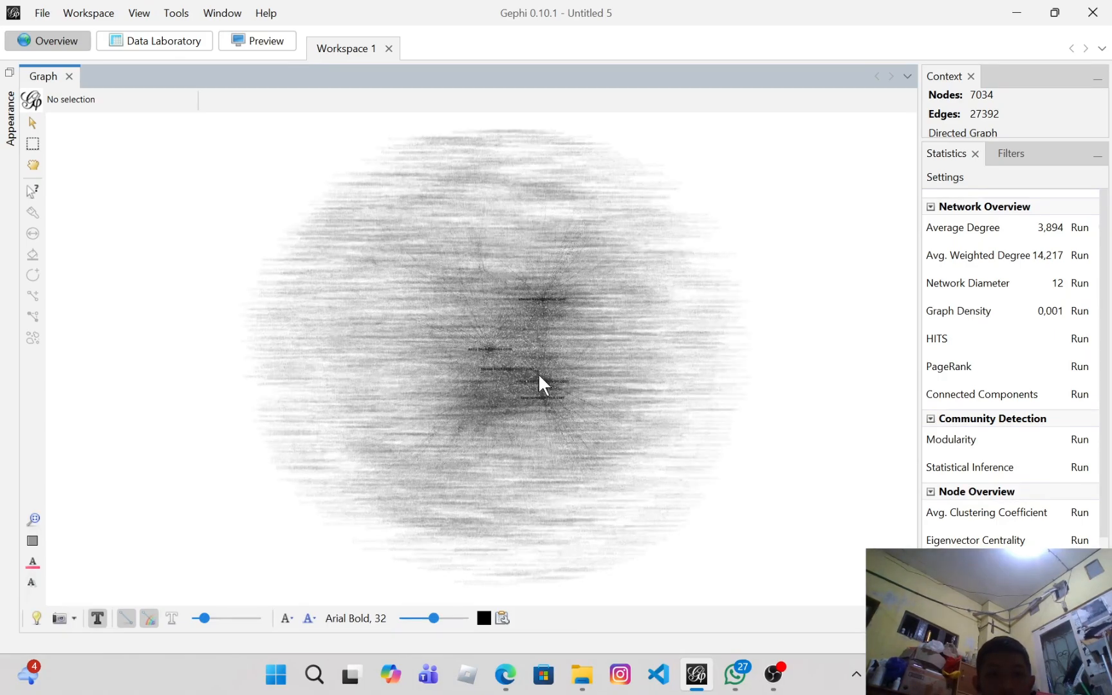
click(212, 13)
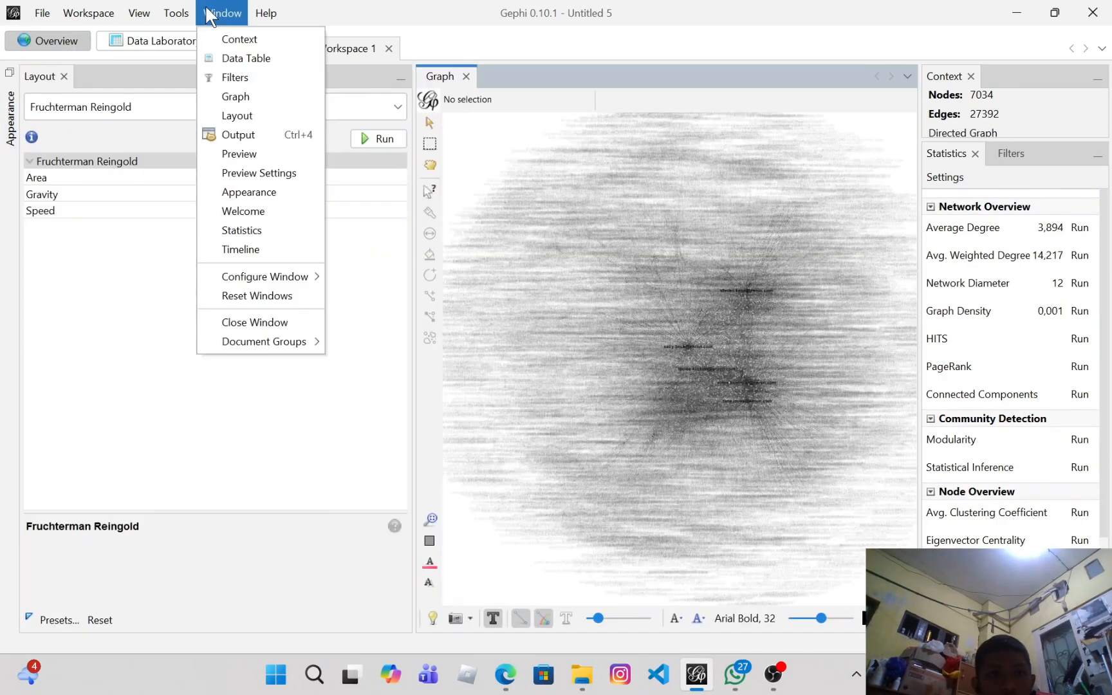
click(232, 39)
click(231, 14)
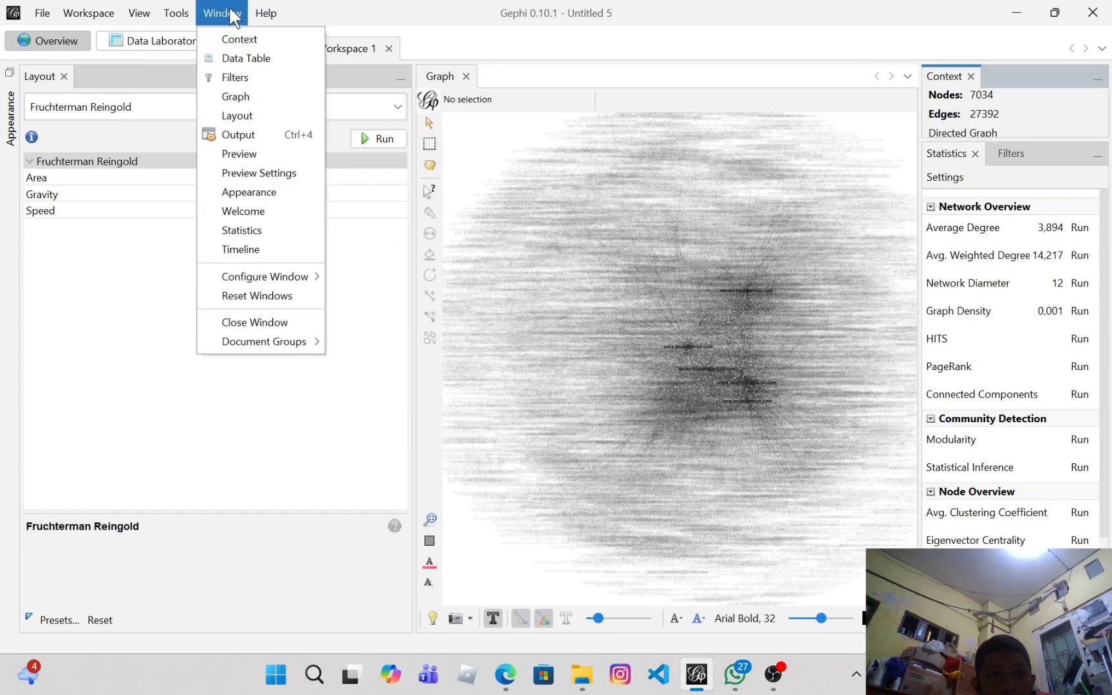
click(251, 59)
click(223, 13)
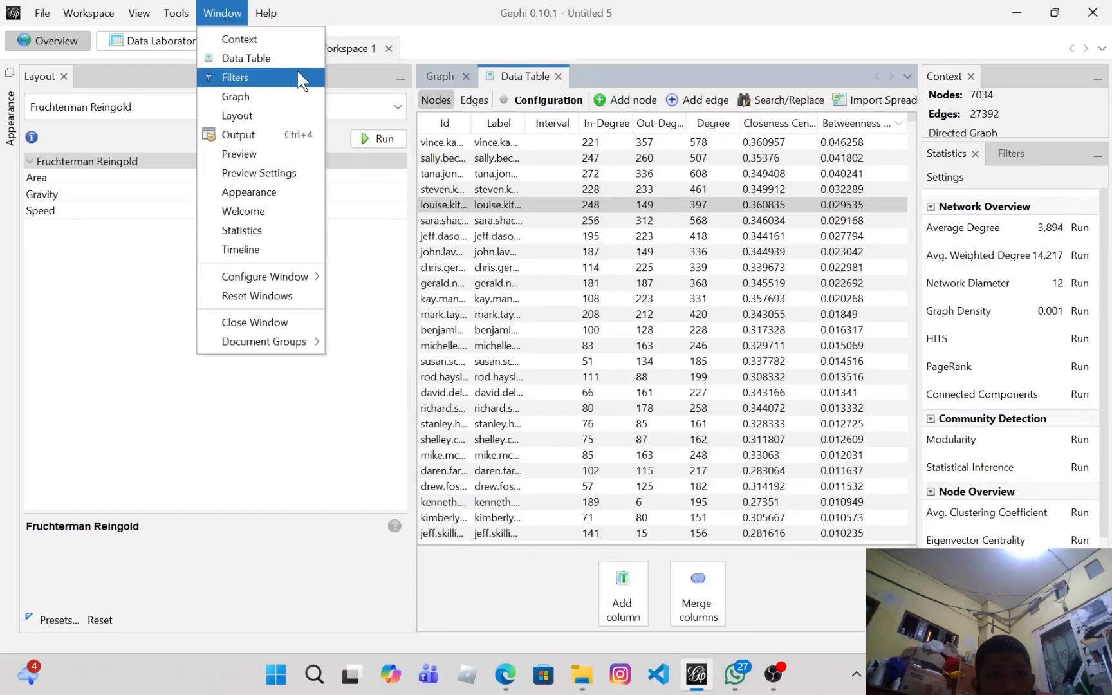
click(558, 76)
Step: Open the Appearance panel and rank node colour by Betweenness Centrality
click(226, 13)
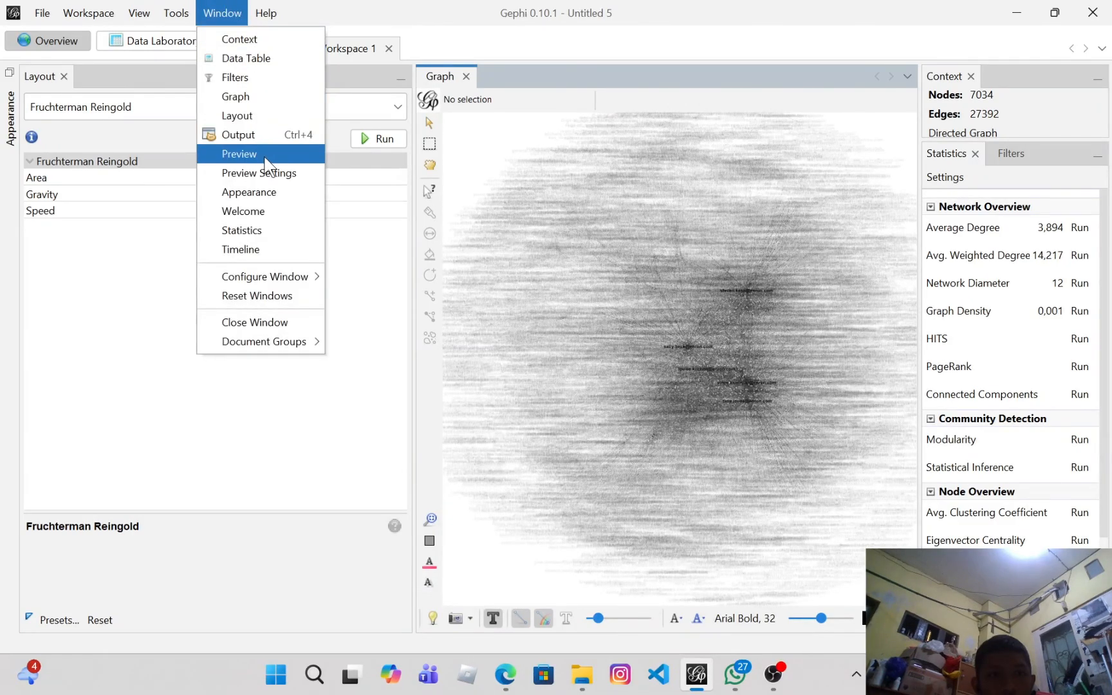
click(279, 195)
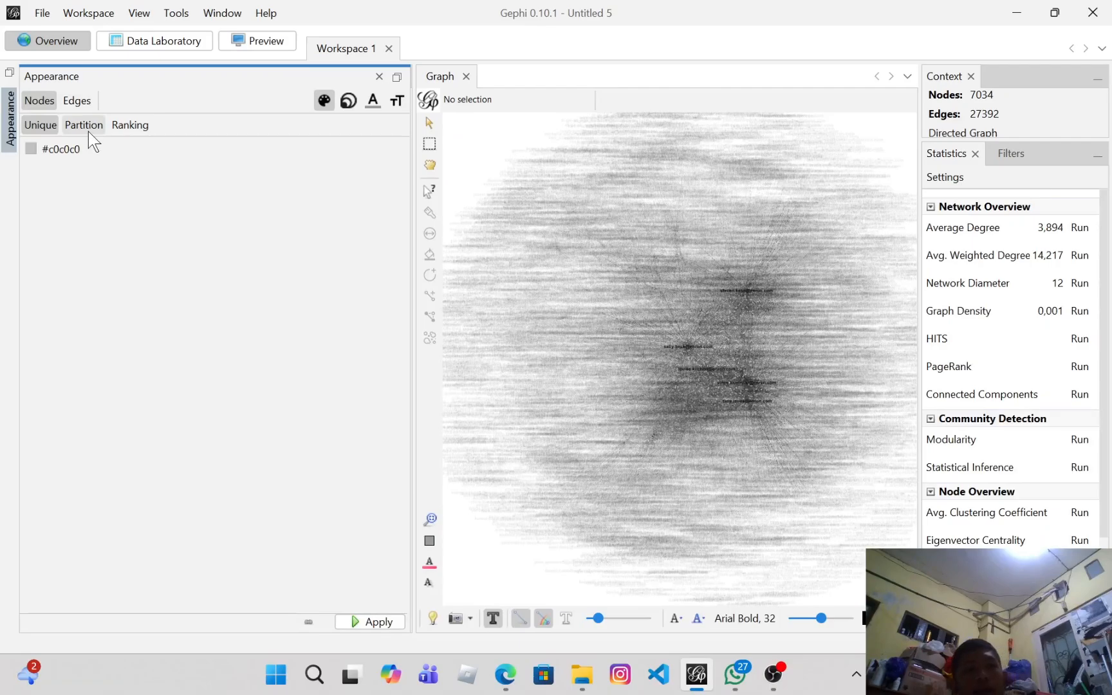
click(117, 129)
click(118, 152)
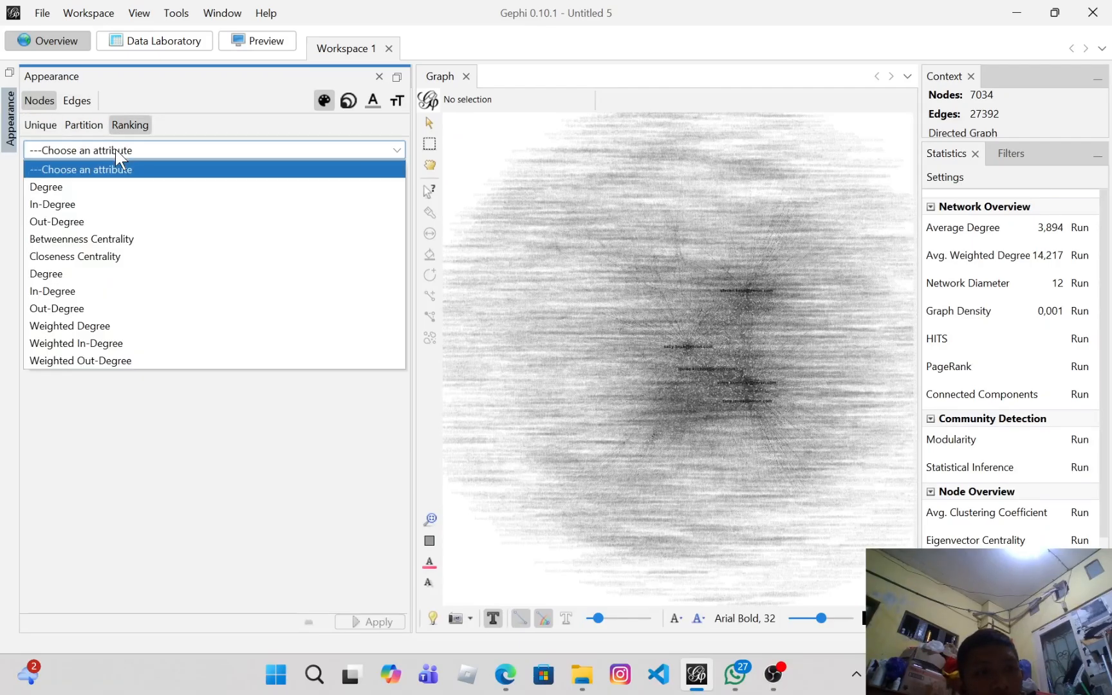
click(94, 232)
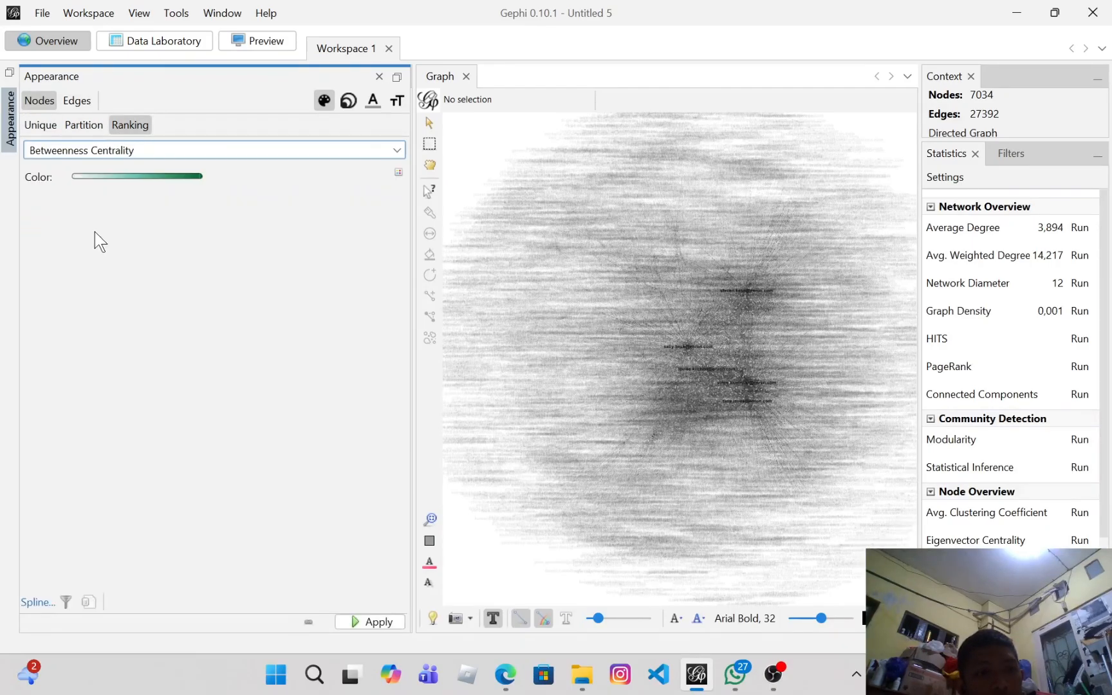
Step: Set the node label size to 1.5 in the Appearance panel and apply it
click(375, 102)
click(398, 101)
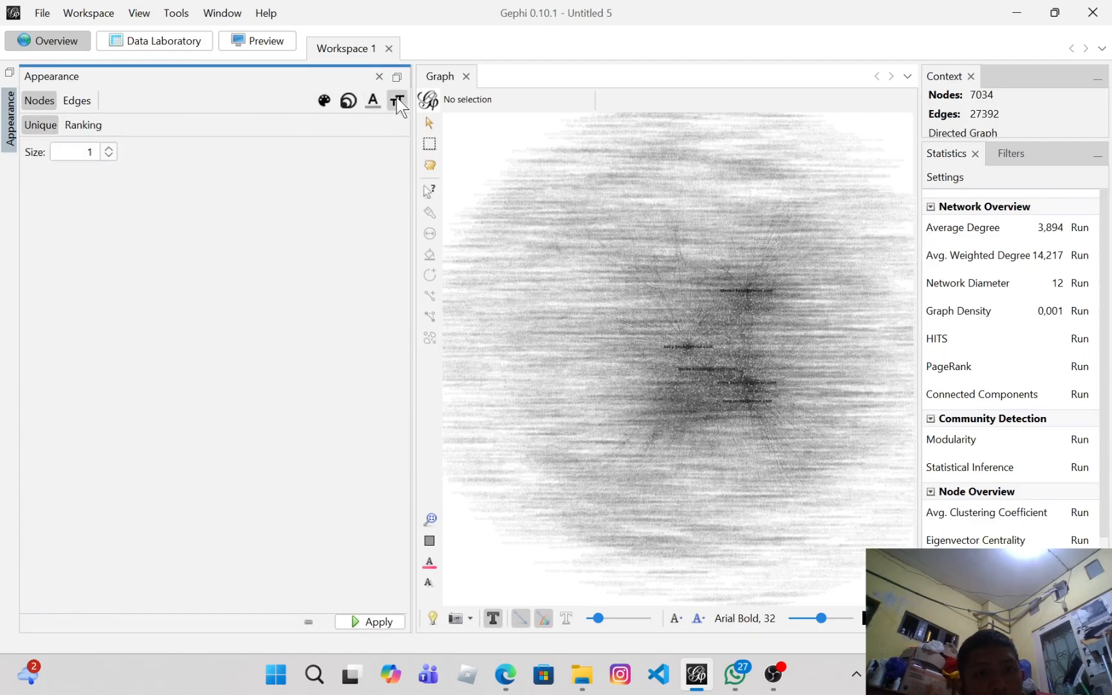
click(108, 148)
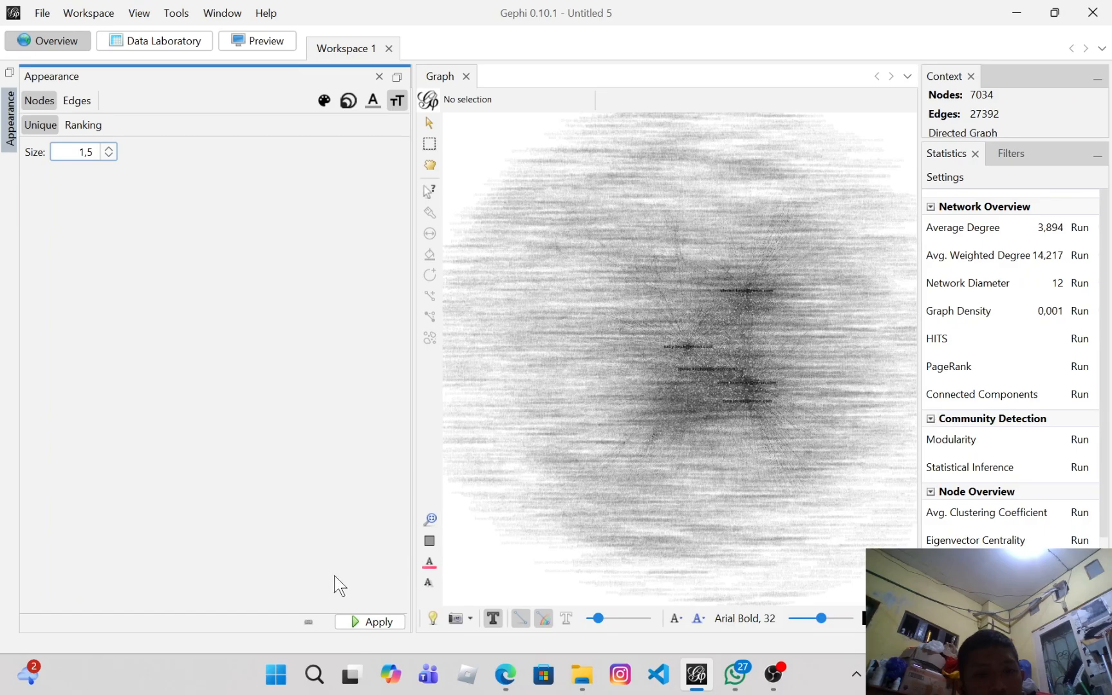
click(372, 623)
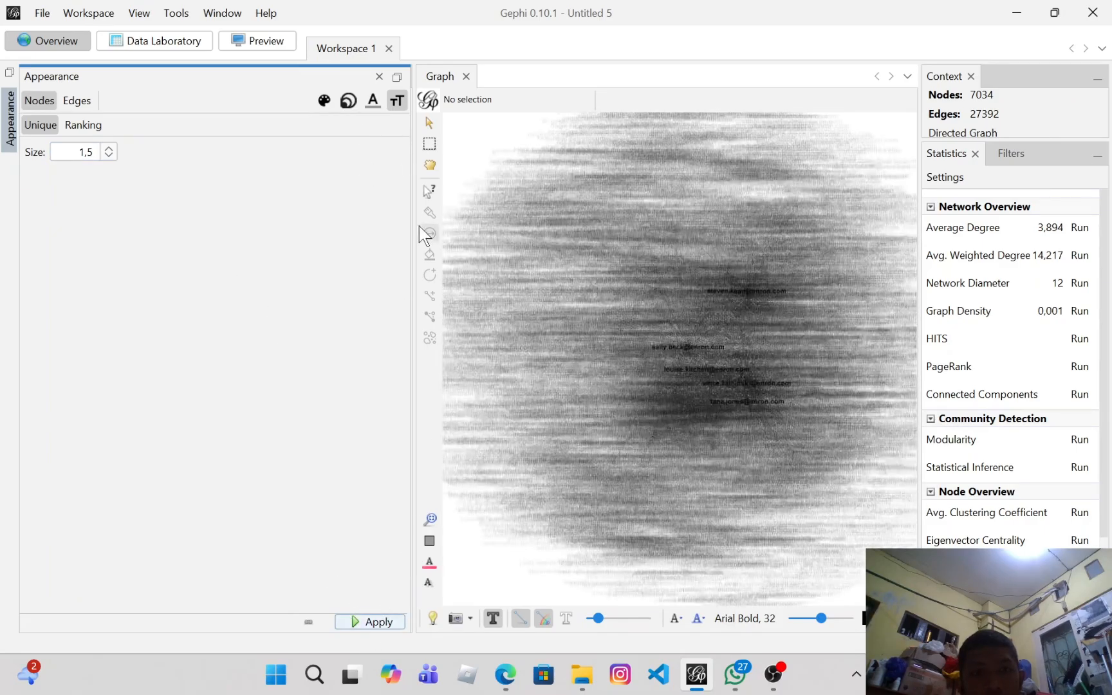
Step: Apply a node label size of 2.5, then return it to 1.5
drag(412, 226, 388, 258)
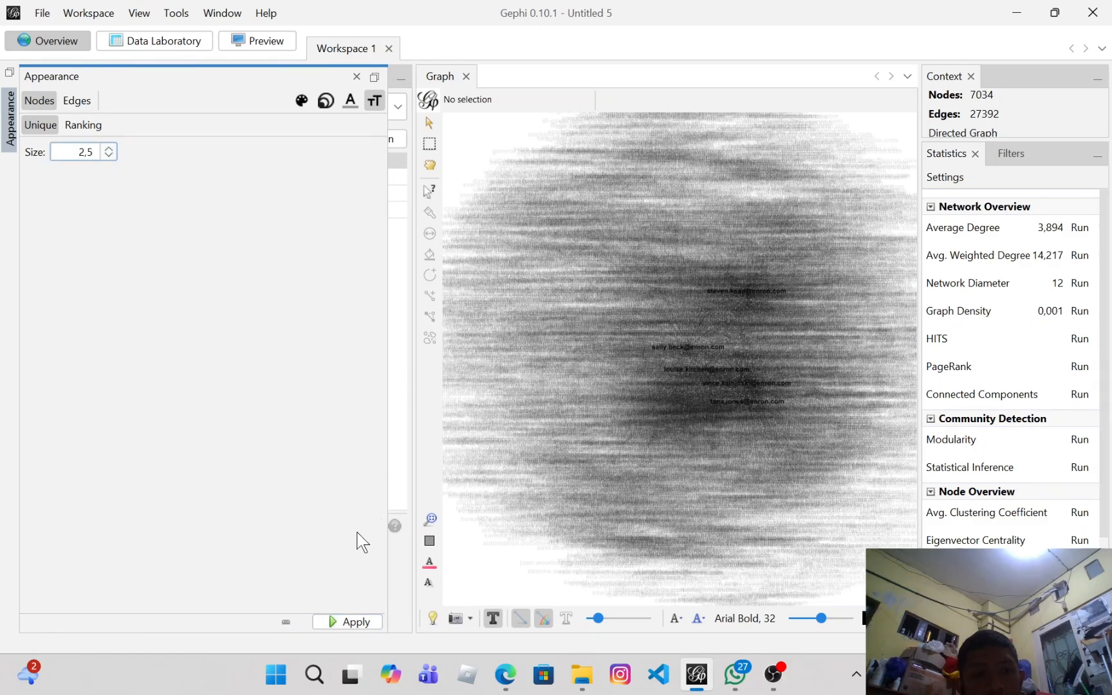
click(360, 622)
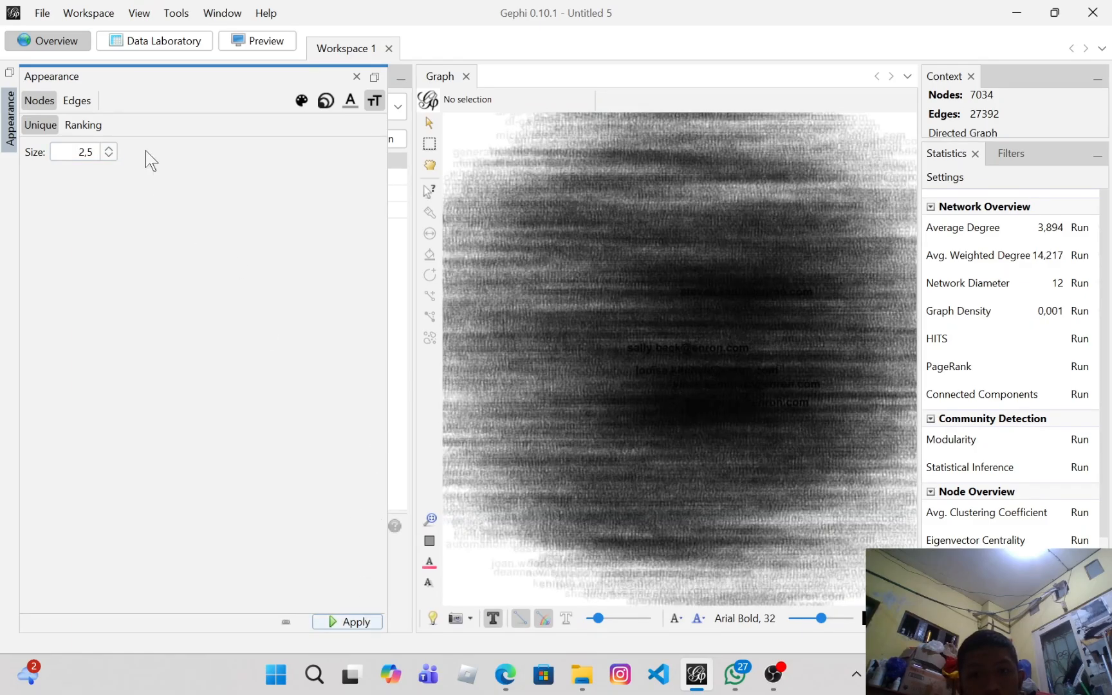
click(114, 159)
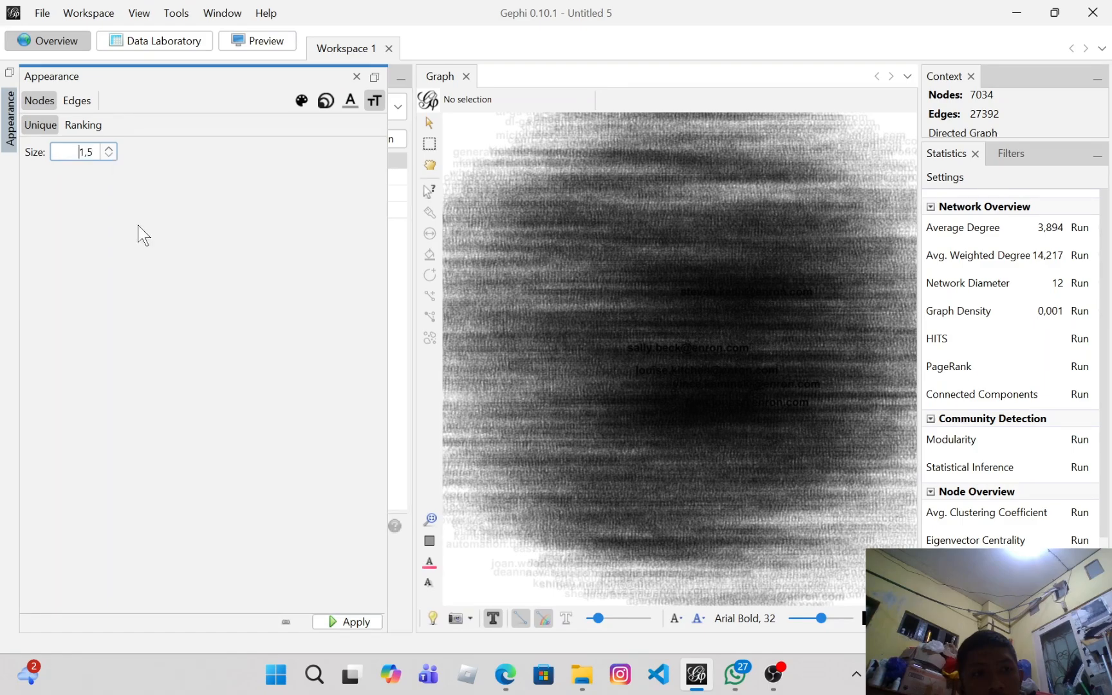
click(355, 621)
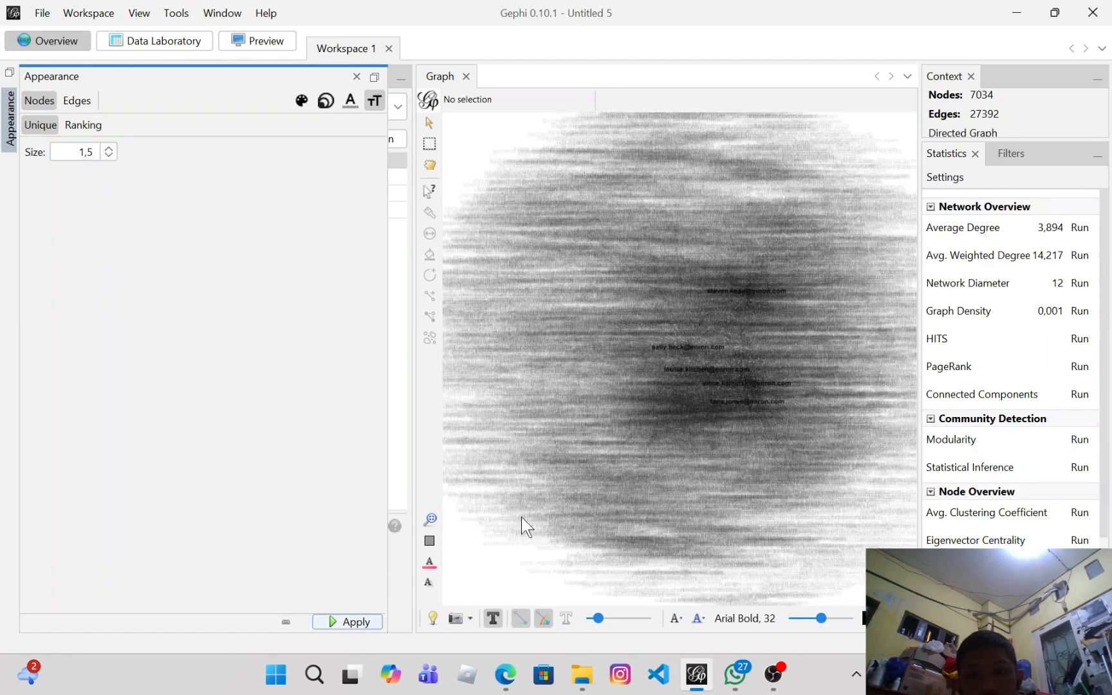
Step: Collapse the Appearance panel and zoom in on the labelled high-betweenness nodes in the graph
scroll(824, 372, up, 5)
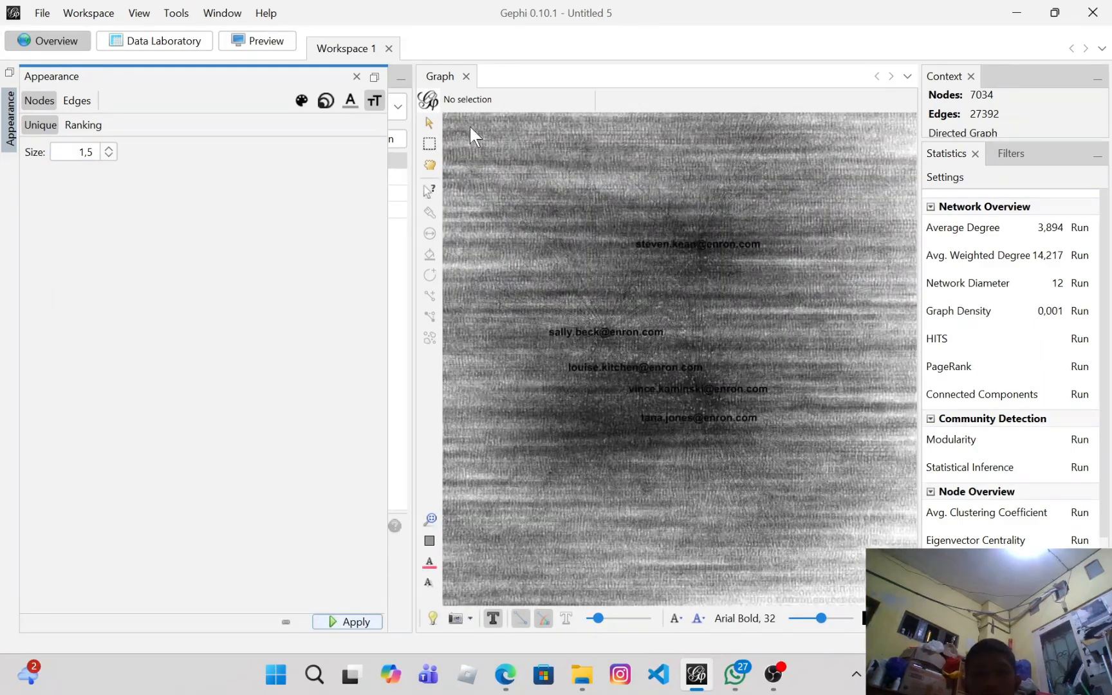
drag(386, 206, 37, 239)
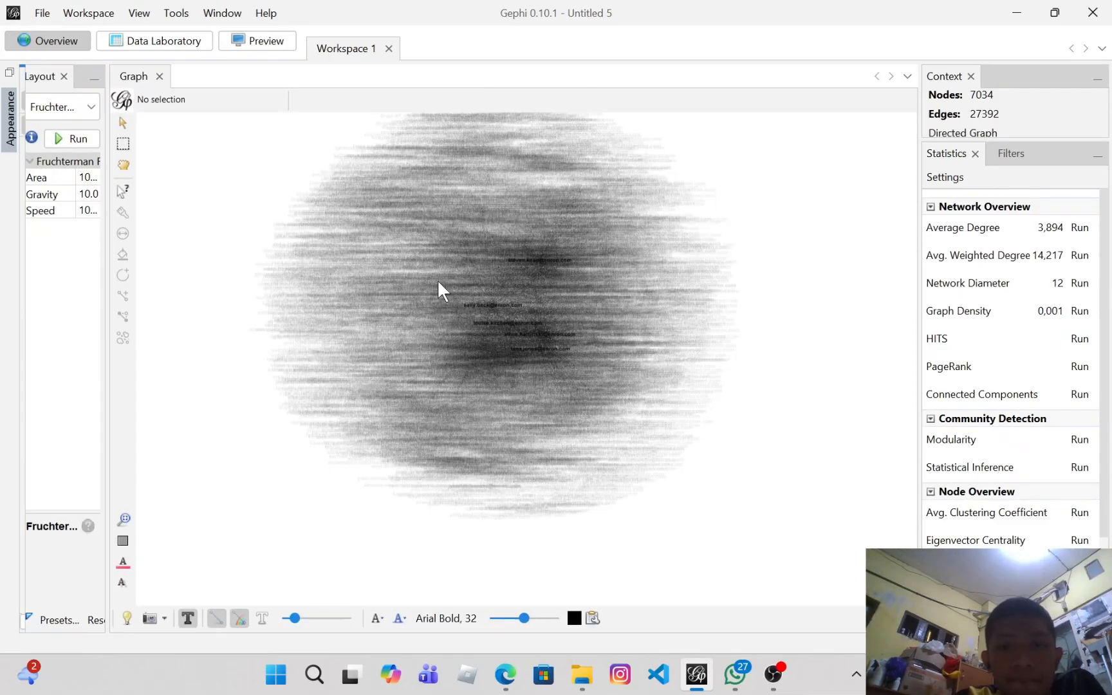
scroll(386, 276, up, 1)
scroll(360, 256, up, 1)
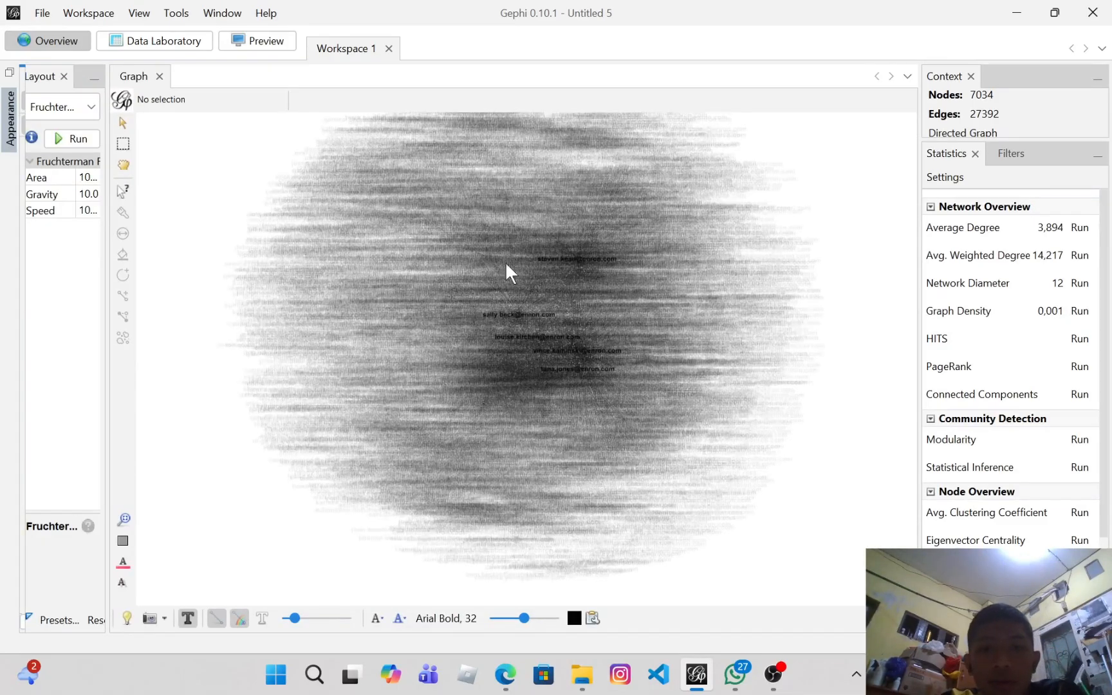
scroll(593, 303, up, 1)
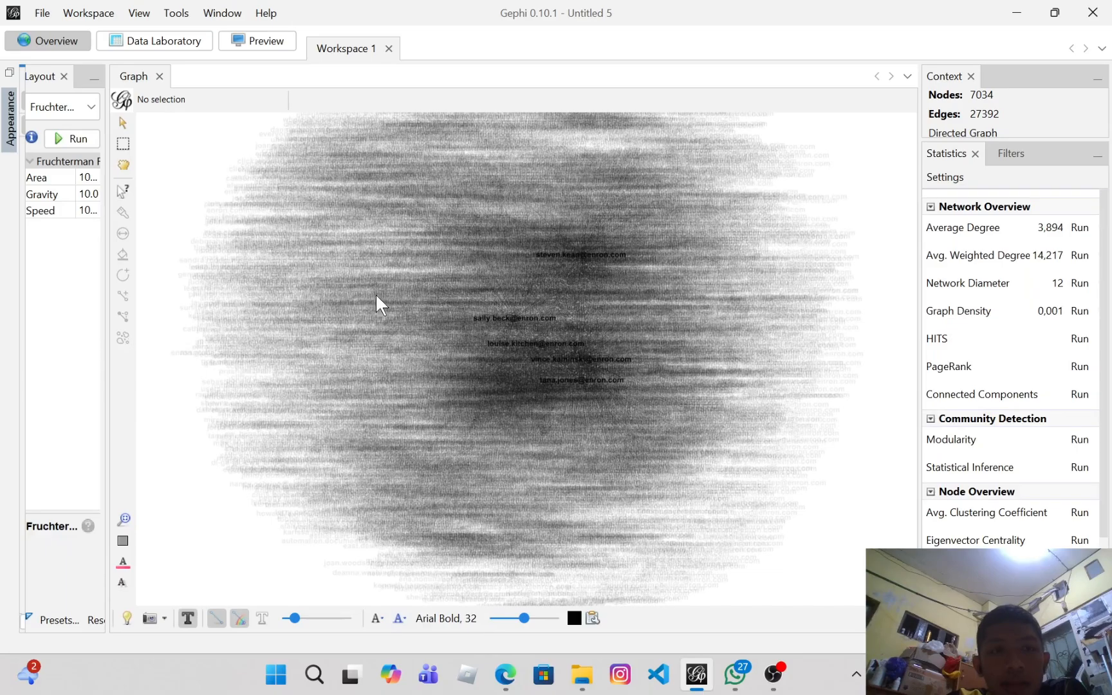
scroll(577, 331, up, 1)
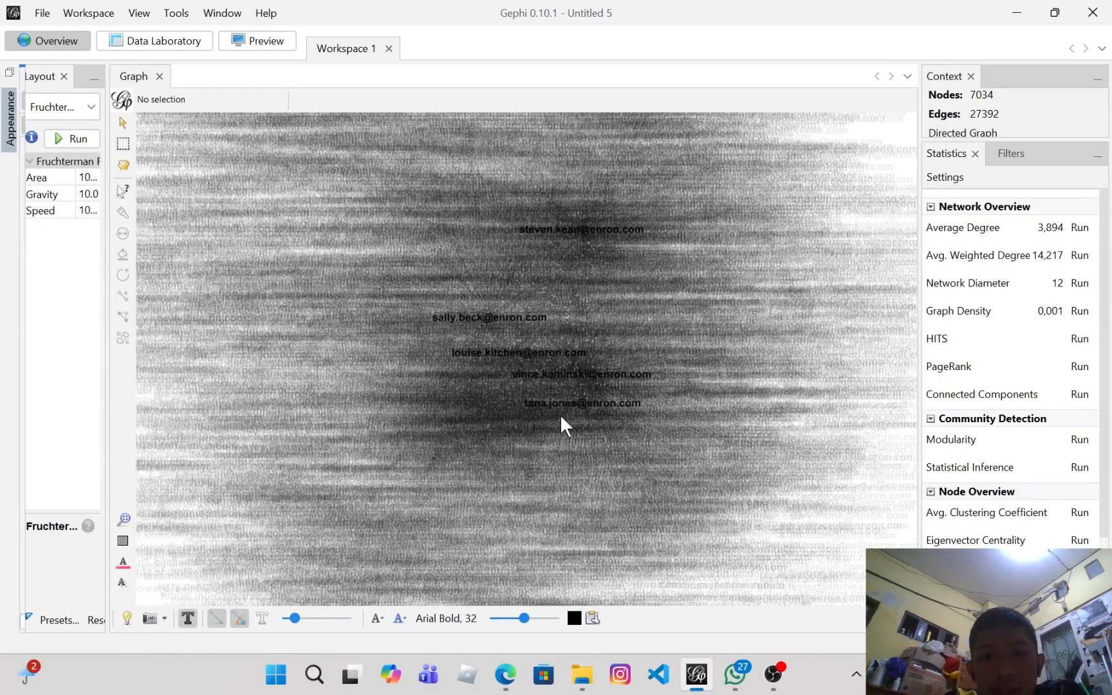
Step: Sort the node table by descending Degree and copy the fifth-highest node's degree value
click(152, 51)
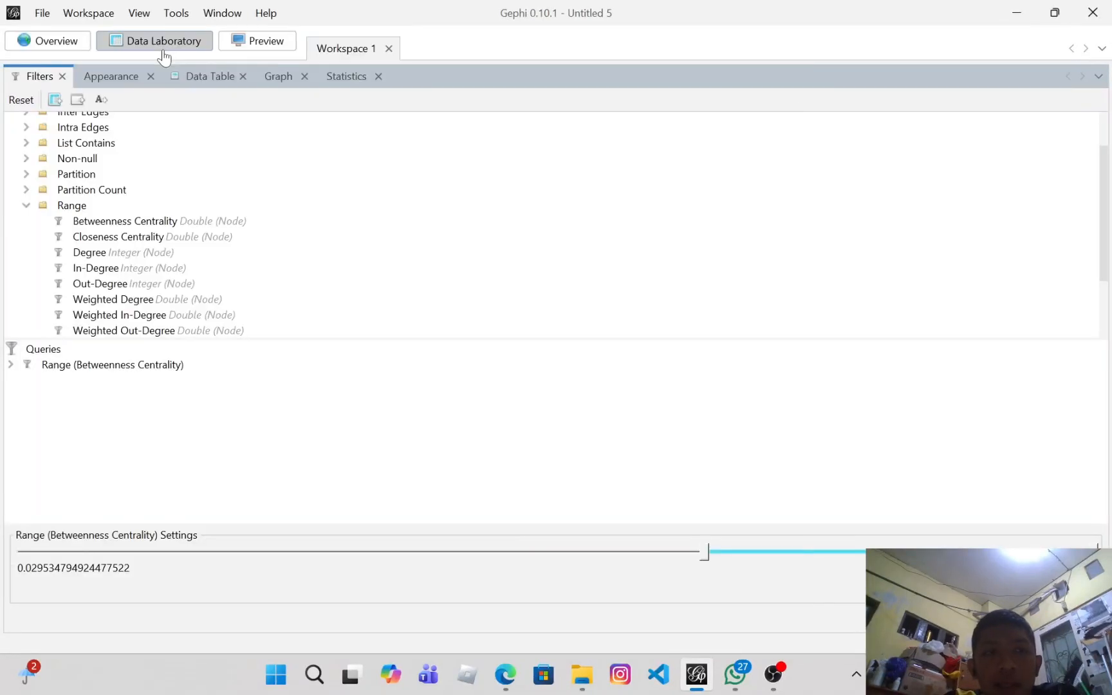
click(193, 78)
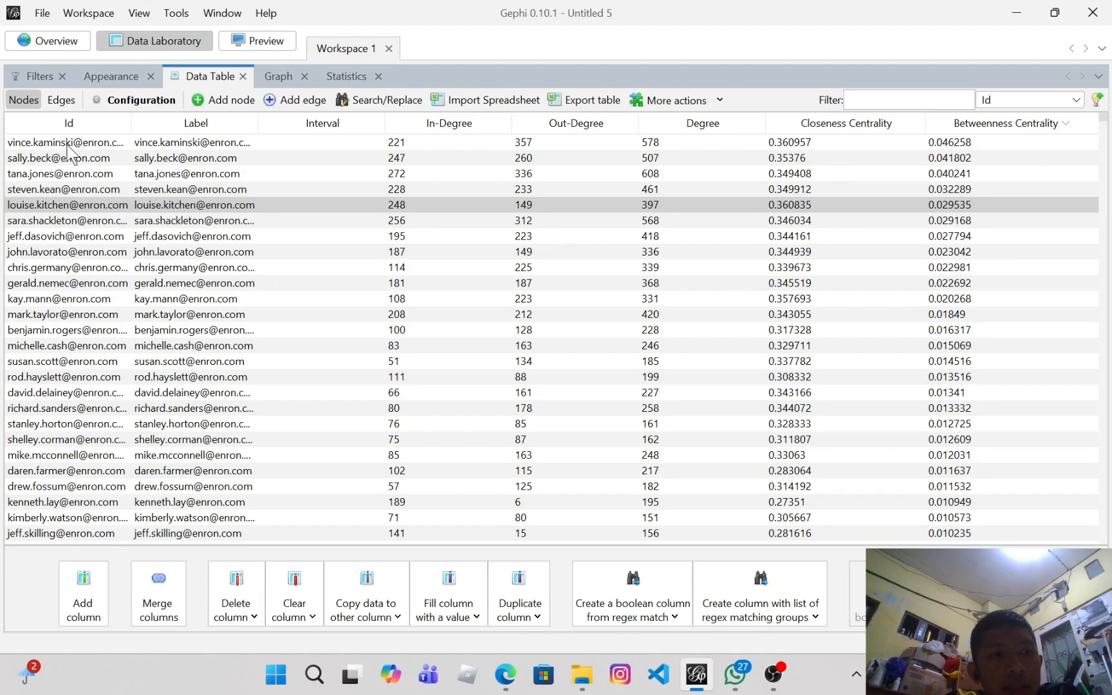
click(71, 44)
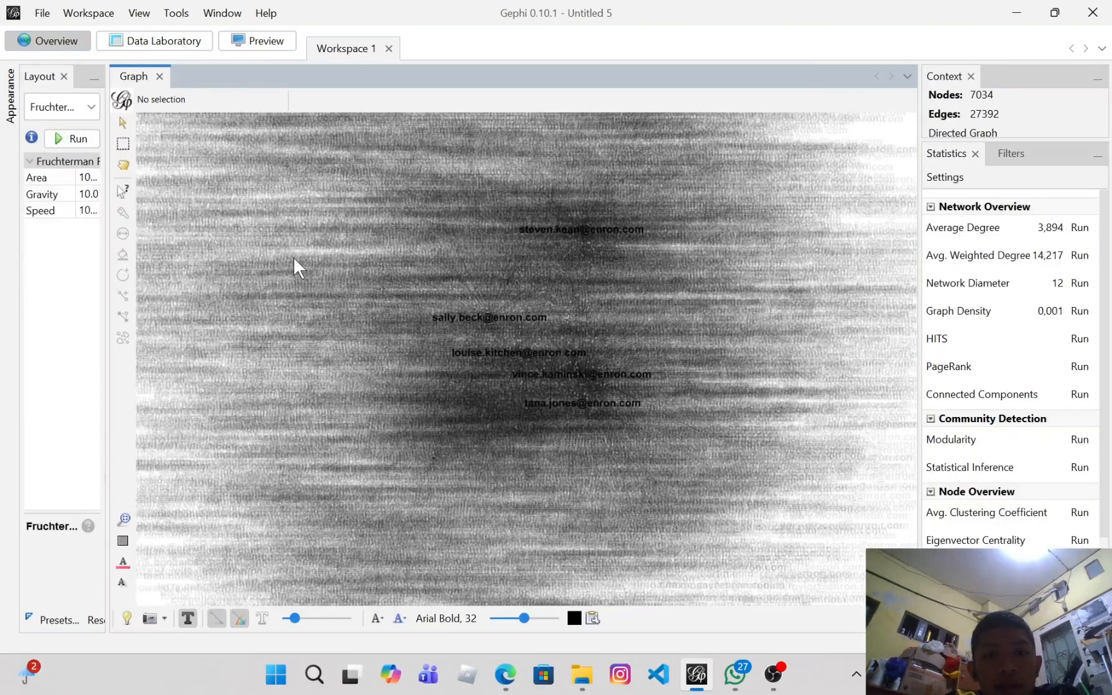
scroll(293, 256, down, 2)
click(154, 40)
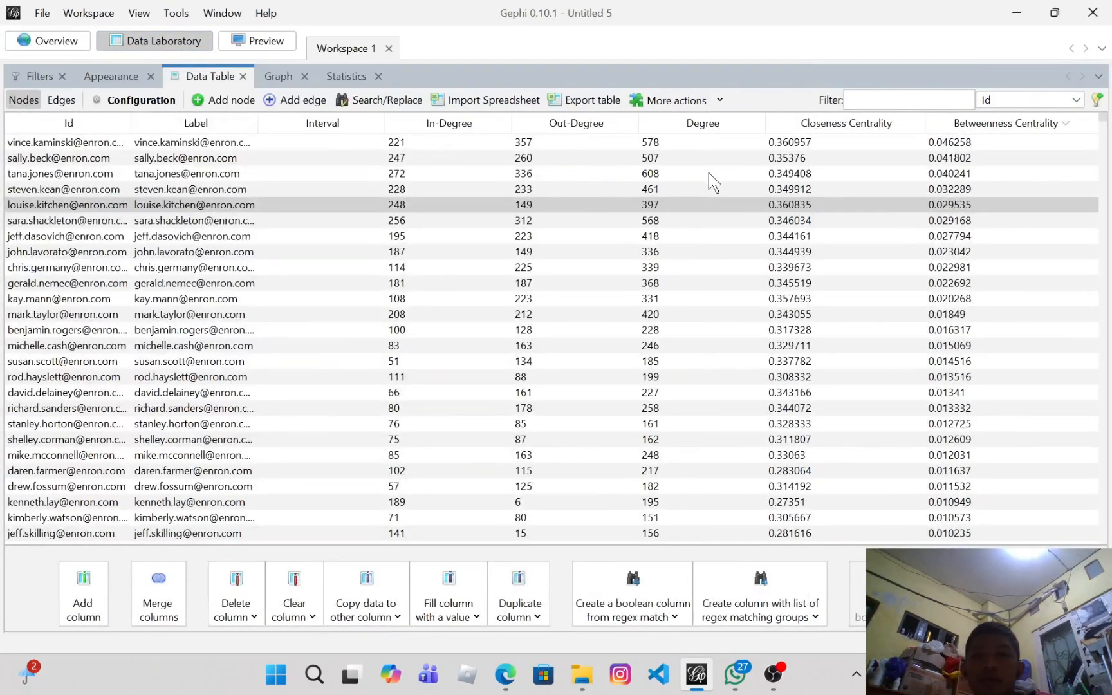
click(705, 126)
click(718, 127)
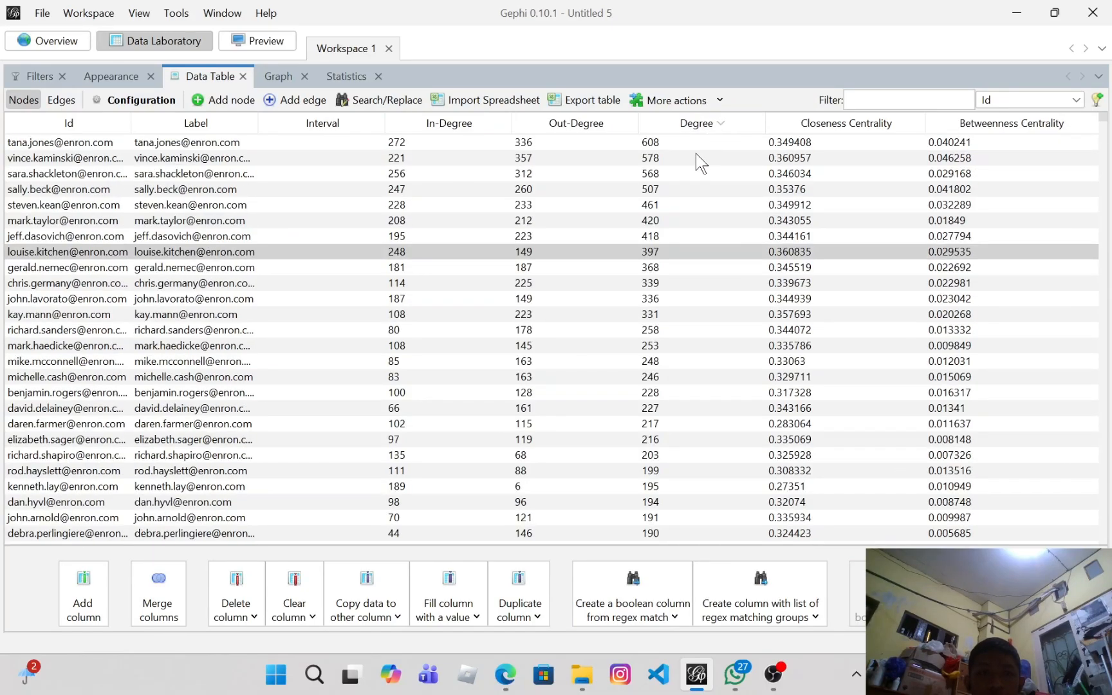
click(655, 144)
click(659, 158)
click(663, 172)
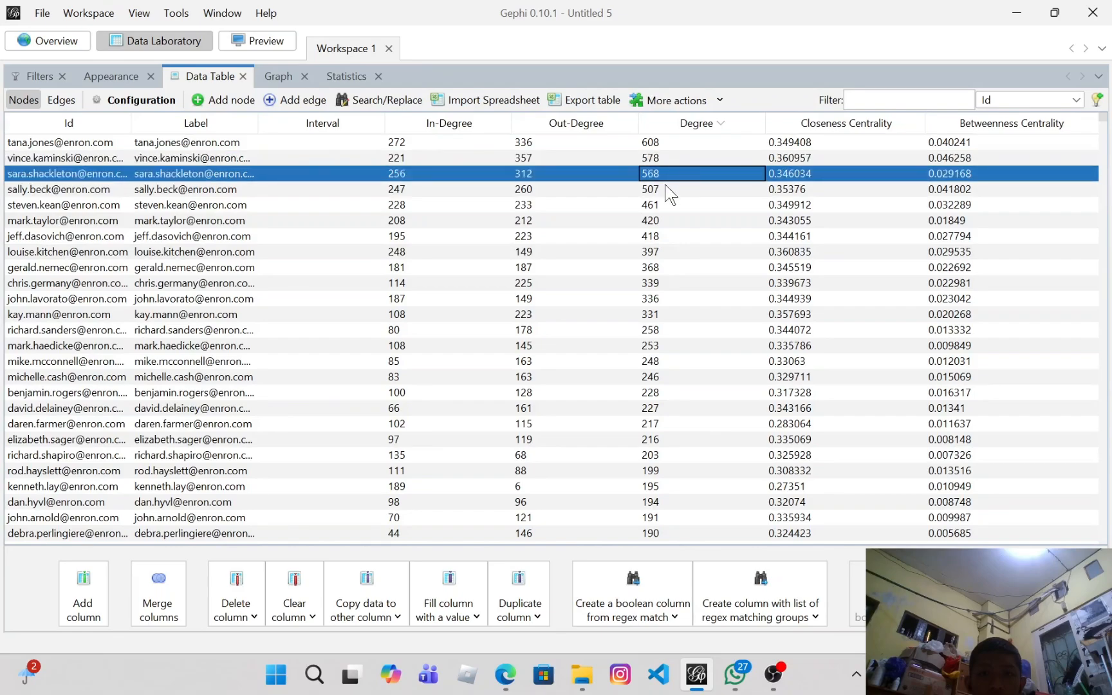
click(670, 189)
click(669, 206)
double_click(670, 206)
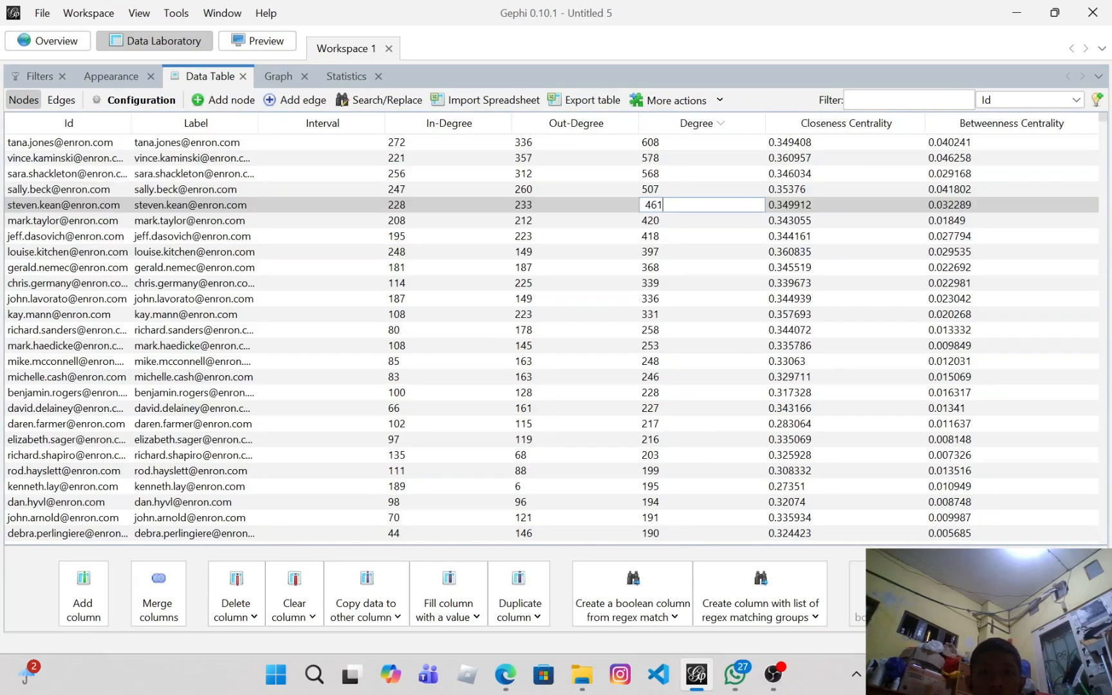
double_click(664, 205)
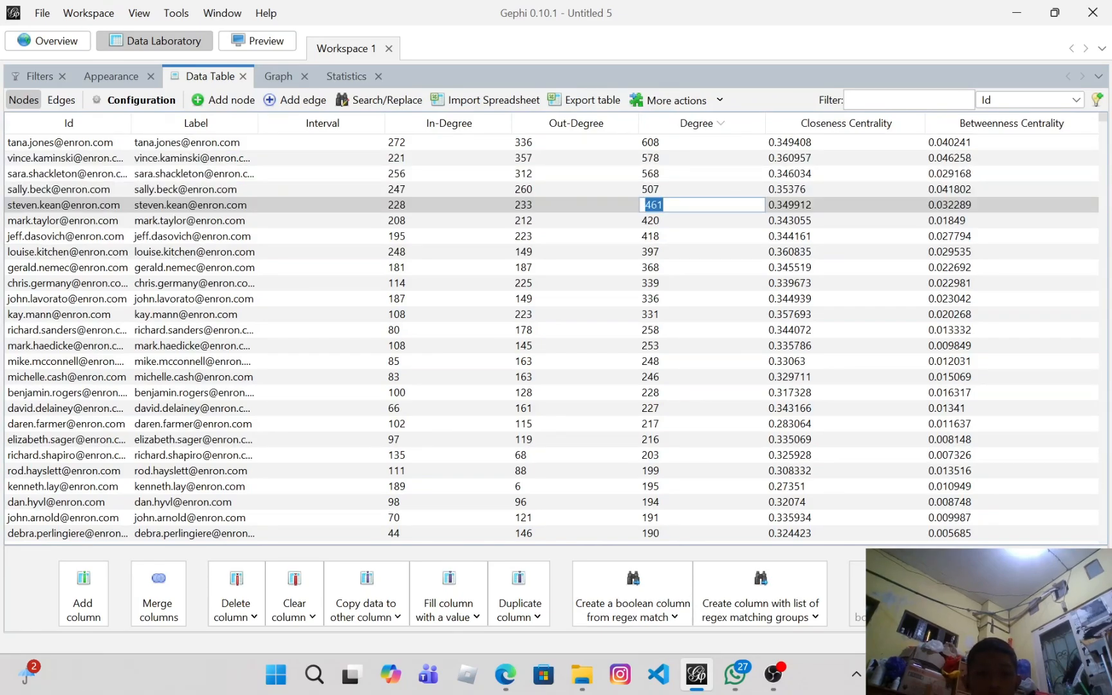
Step: Add a Degree range filter to the queries, set its lower bound to about 460, and apply the filter
click(62, 76)
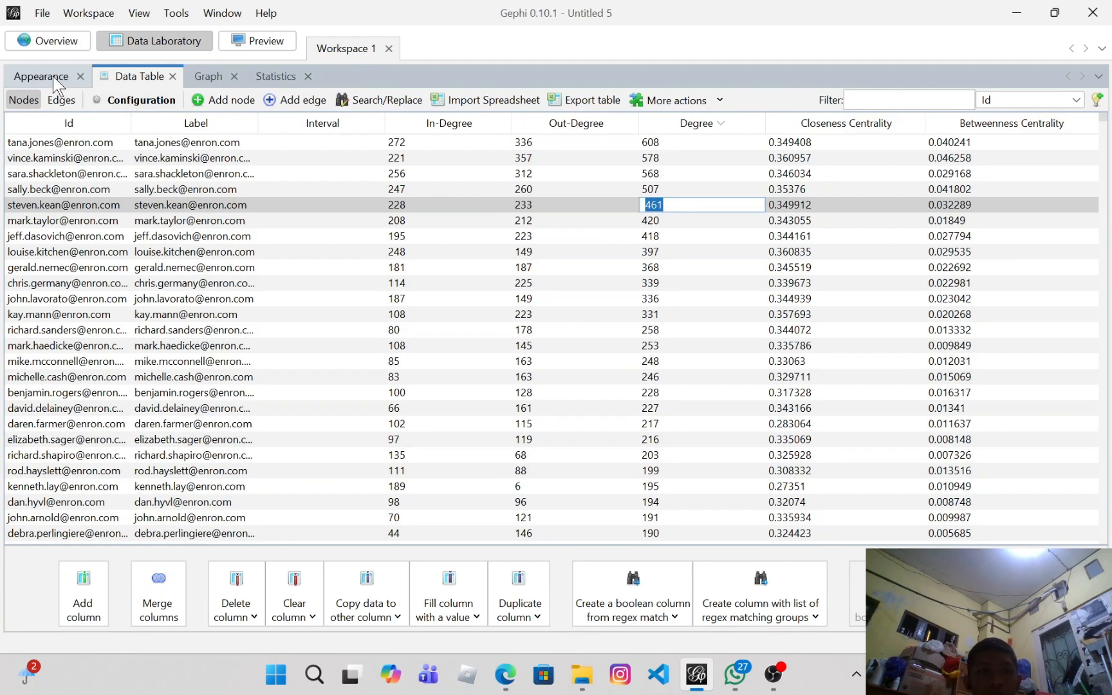
click(219, 14)
click(239, 84)
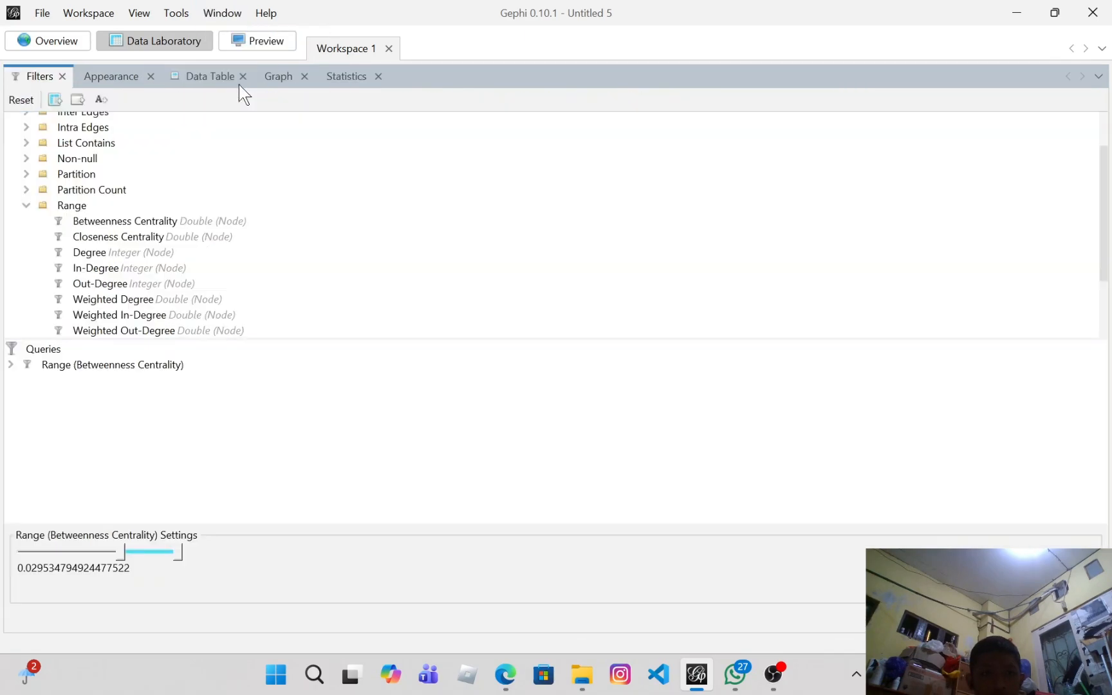
scroll(114, 264, up, 2)
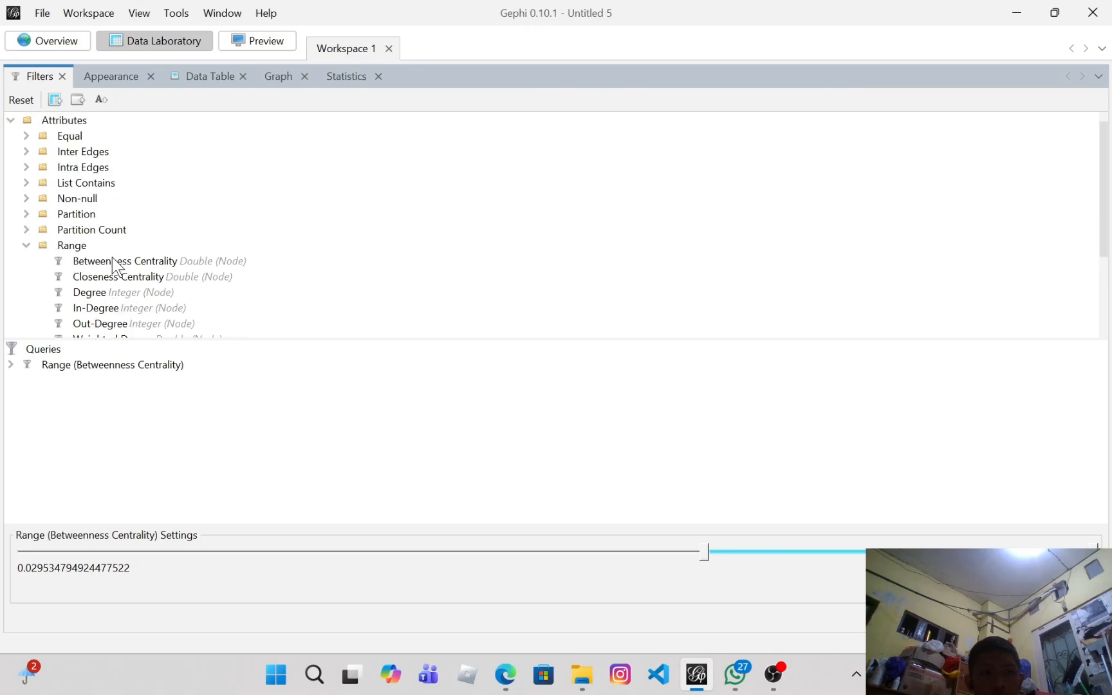
scroll(113, 259, down, 2)
drag(96, 199, 222, 403)
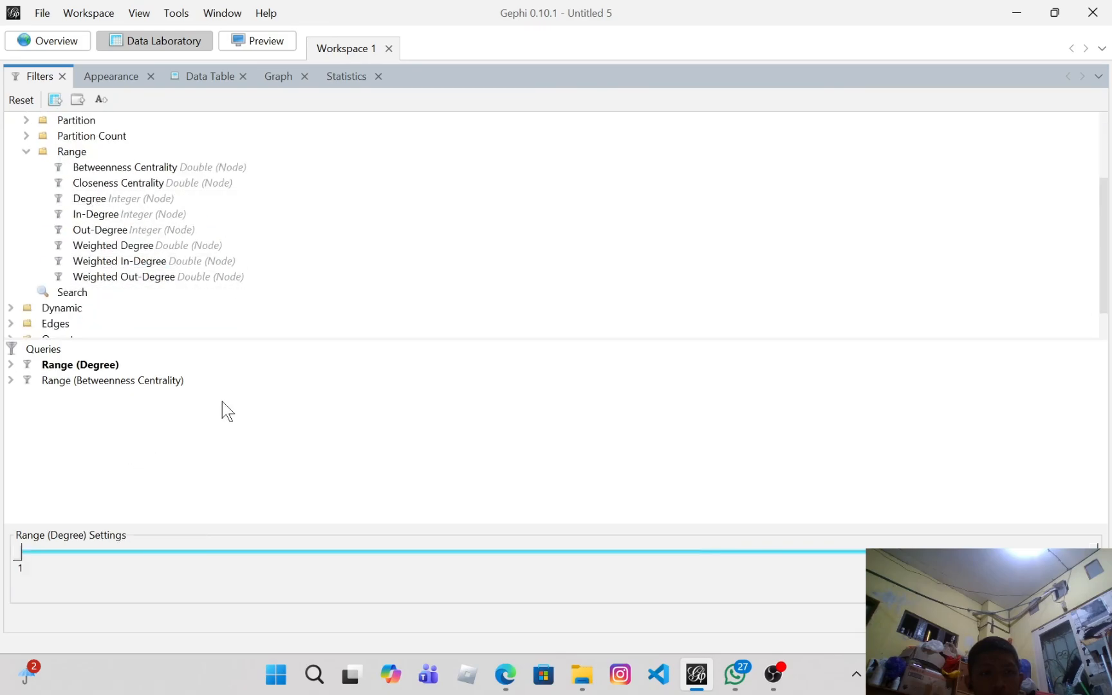
click(99, 365)
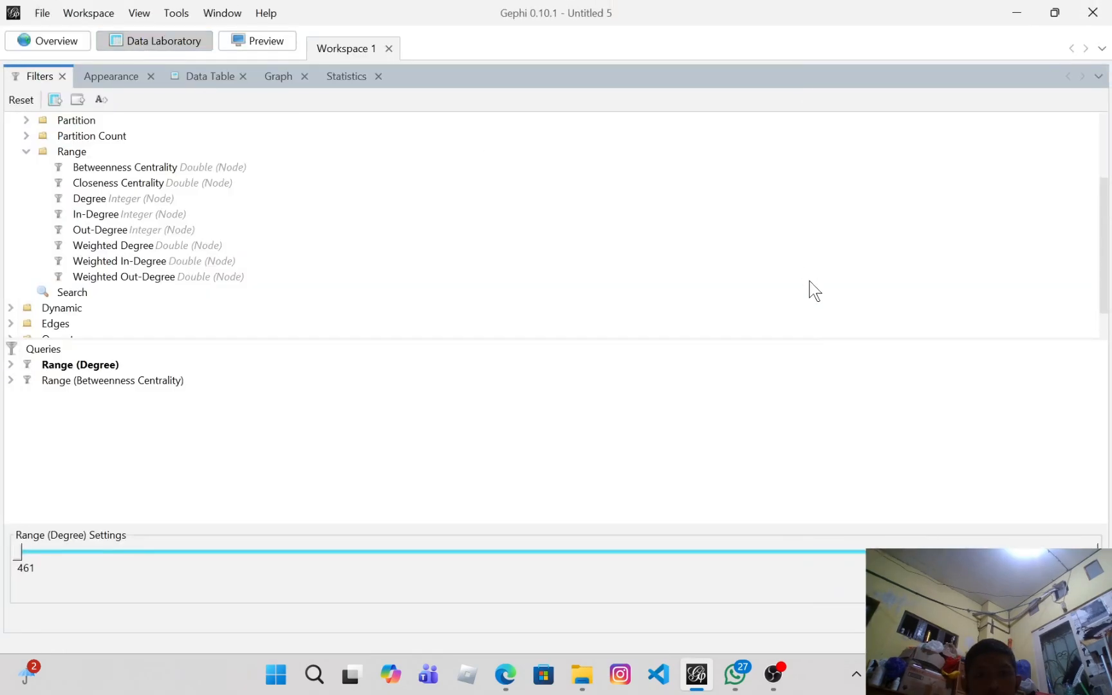
drag(22, 553, 837, 557)
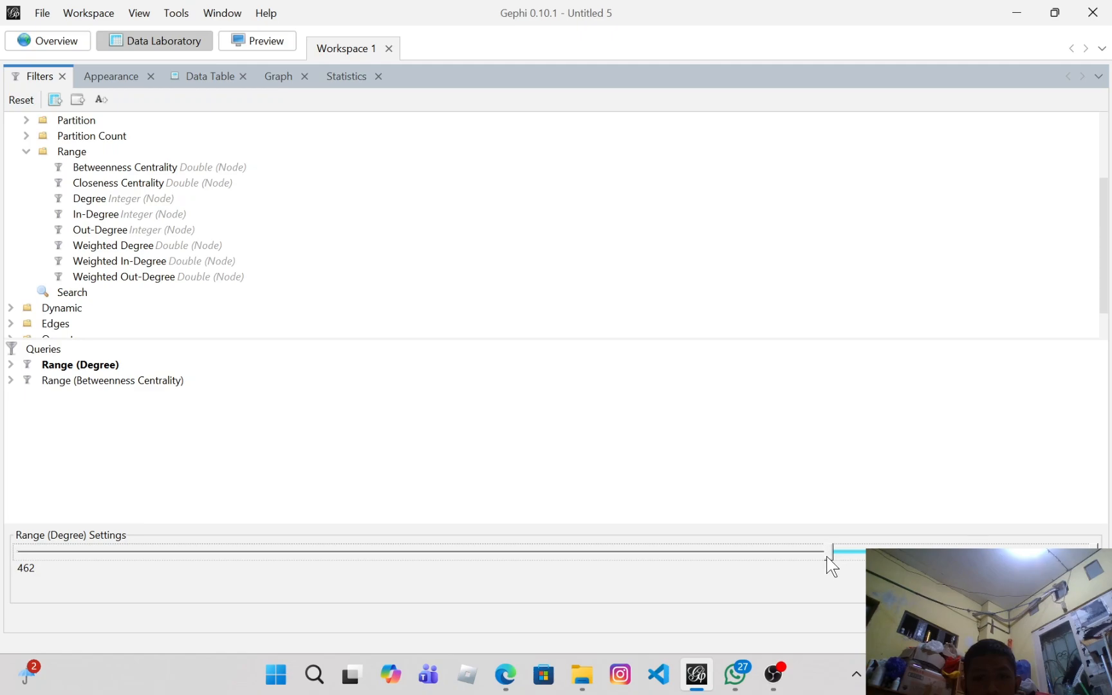
drag(833, 557, 833, 557)
click(1073, 619)
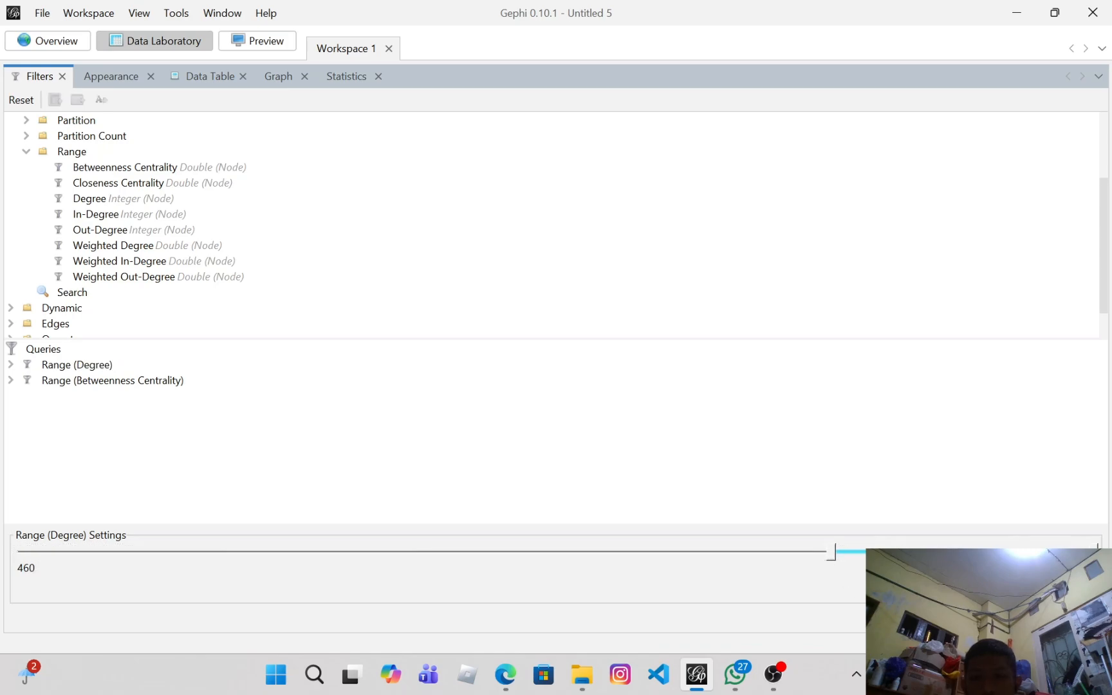
click(1073, 618)
Step: Return to the graph overview and zoom in to inspect the labelled nodes remaining after filtering
click(53, 39)
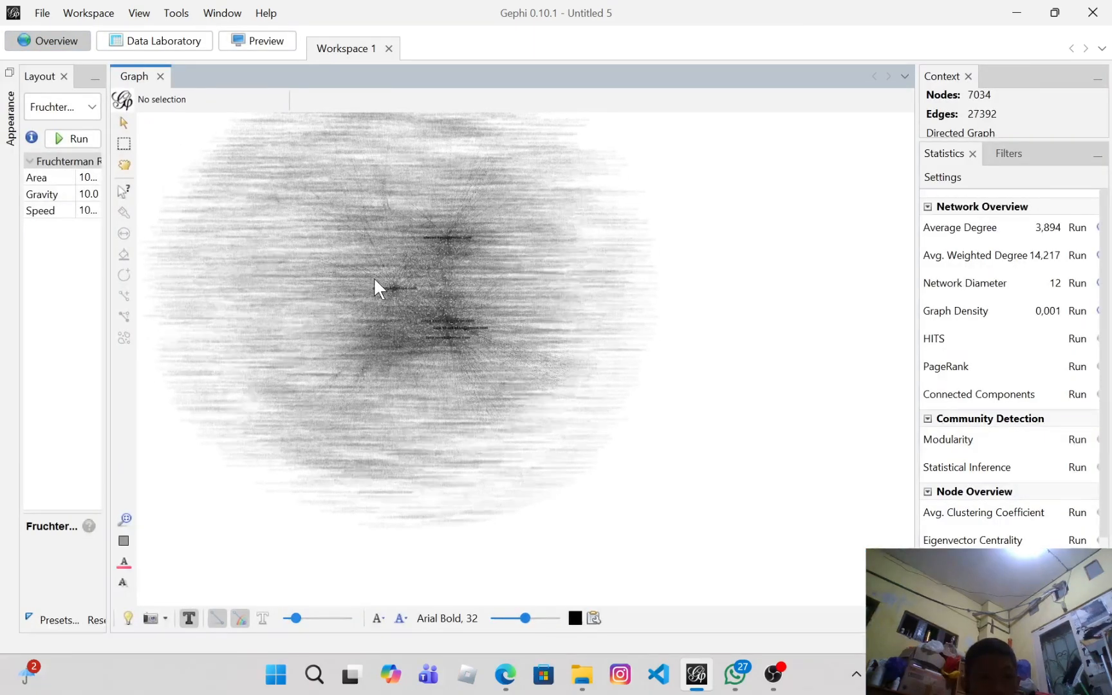
scroll(372, 277, up, 3)
scroll(385, 288, up, 1)
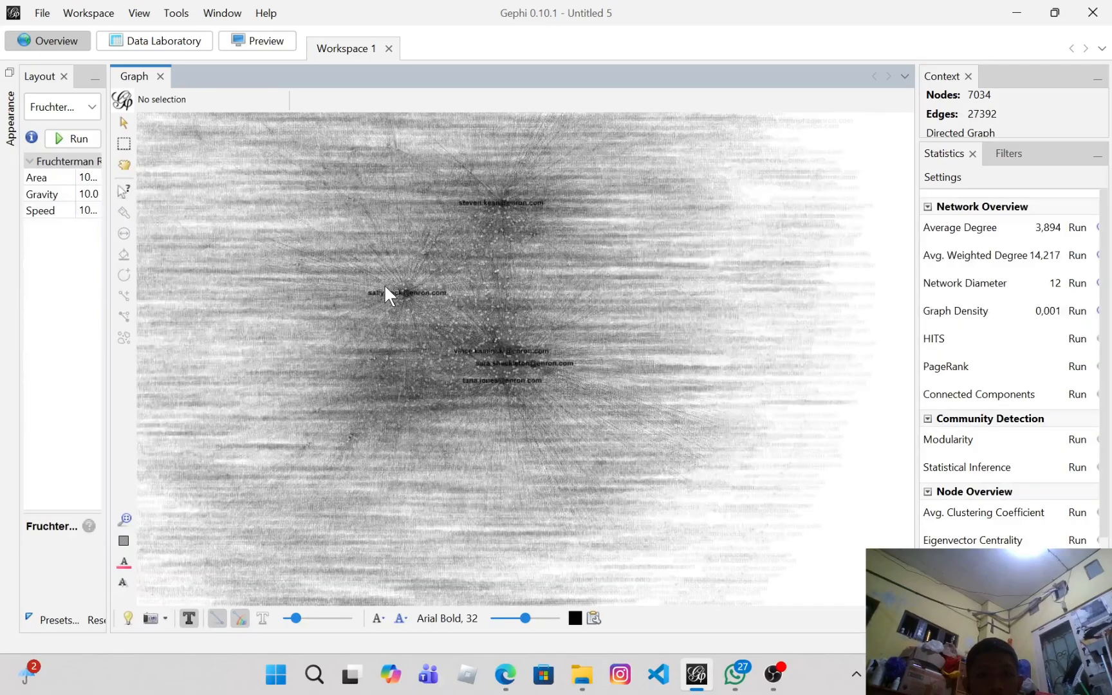
scroll(385, 283, up, 2)
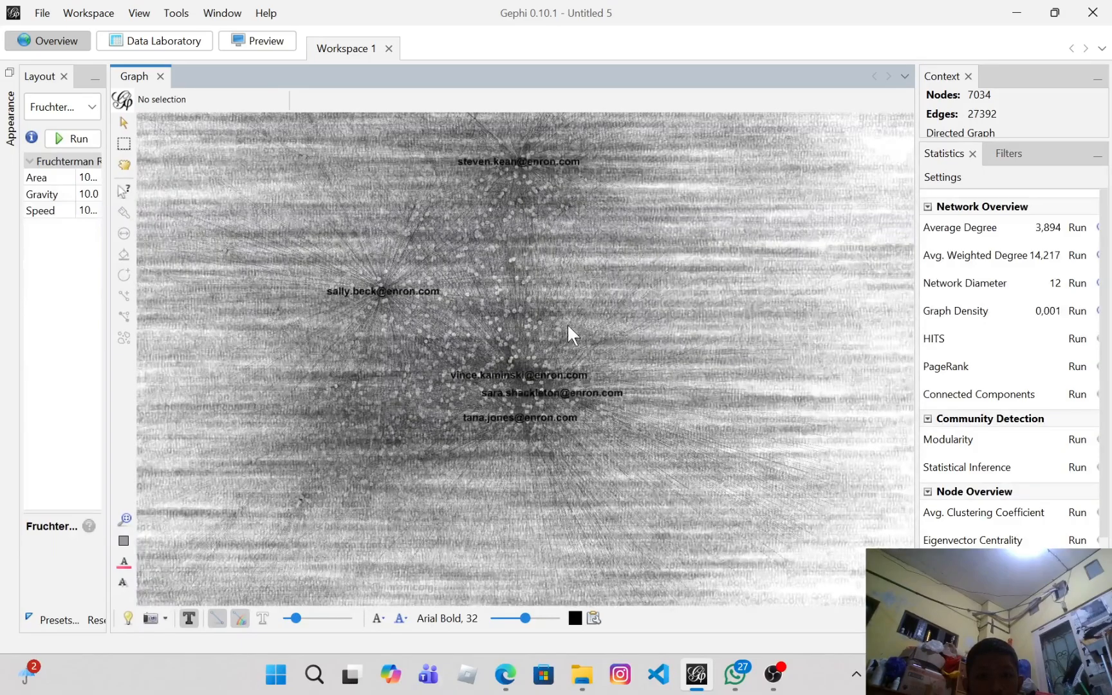
scroll(564, 323, up, 1)
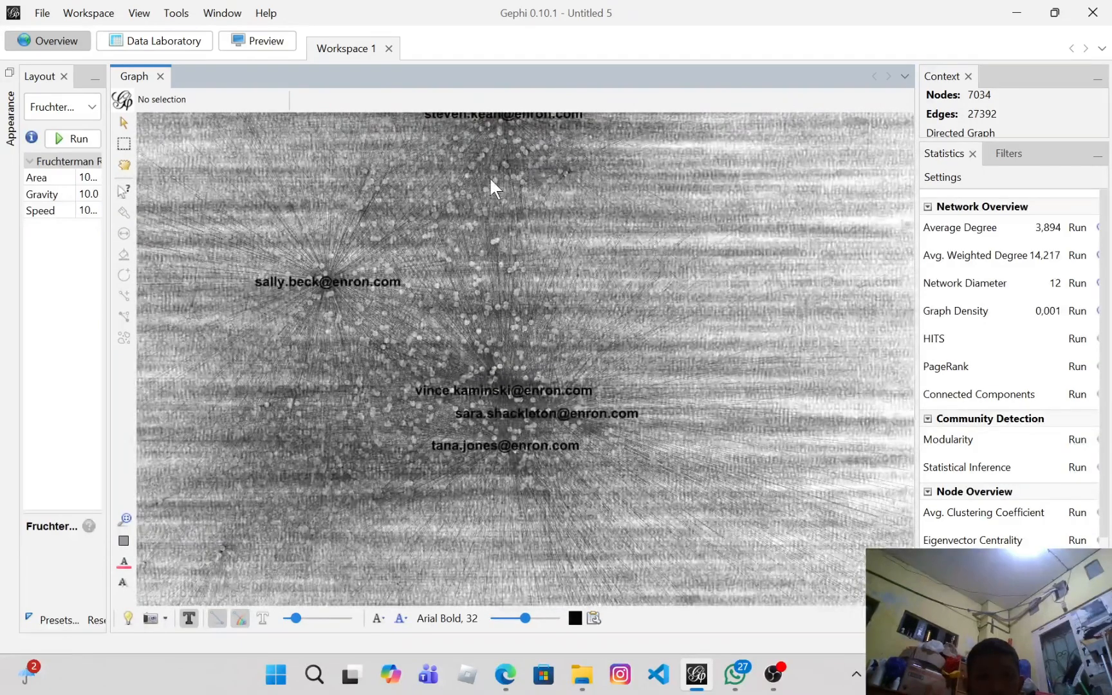
scroll(502, 126, down, 2)
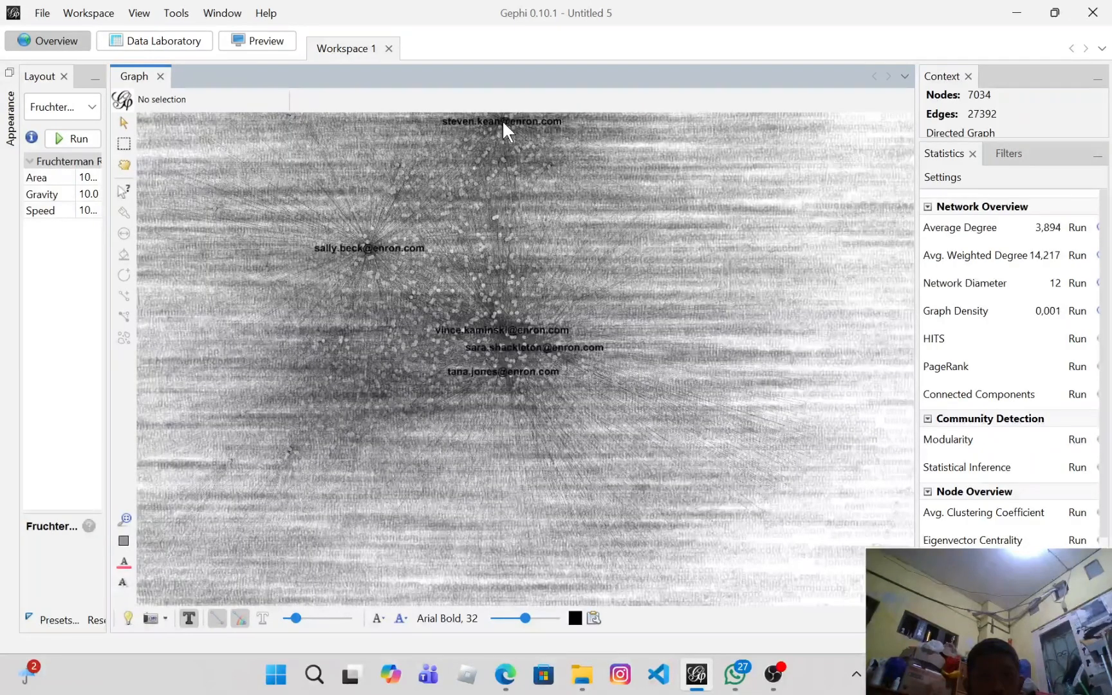
scroll(525, 120, down, 3)
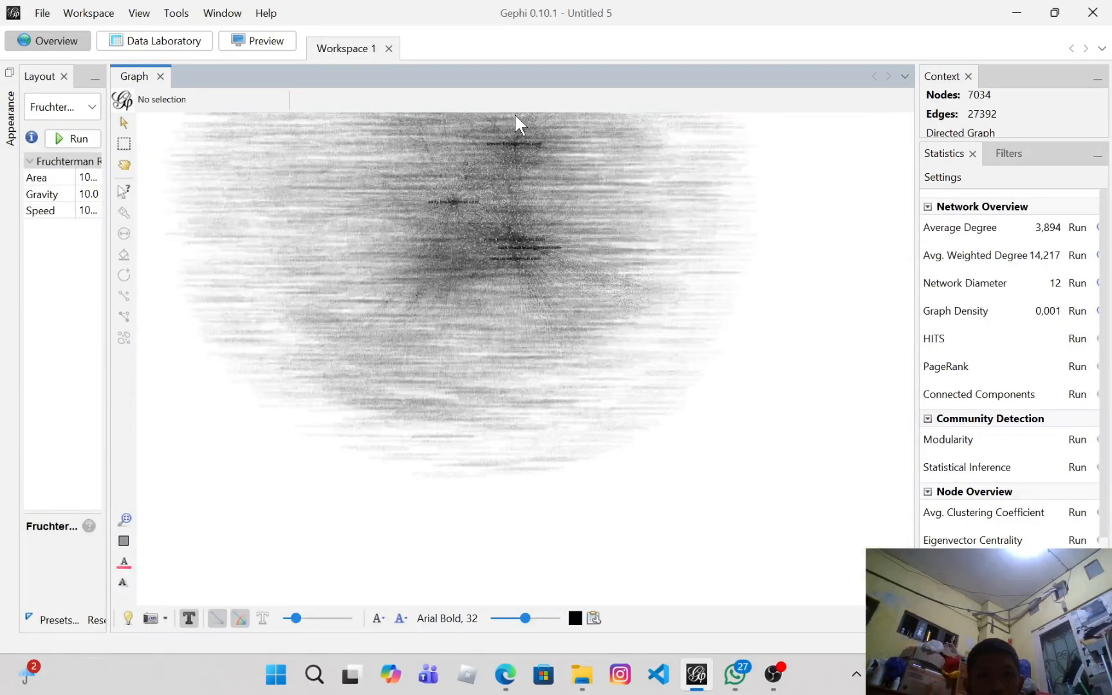
scroll(514, 112, up, 4)
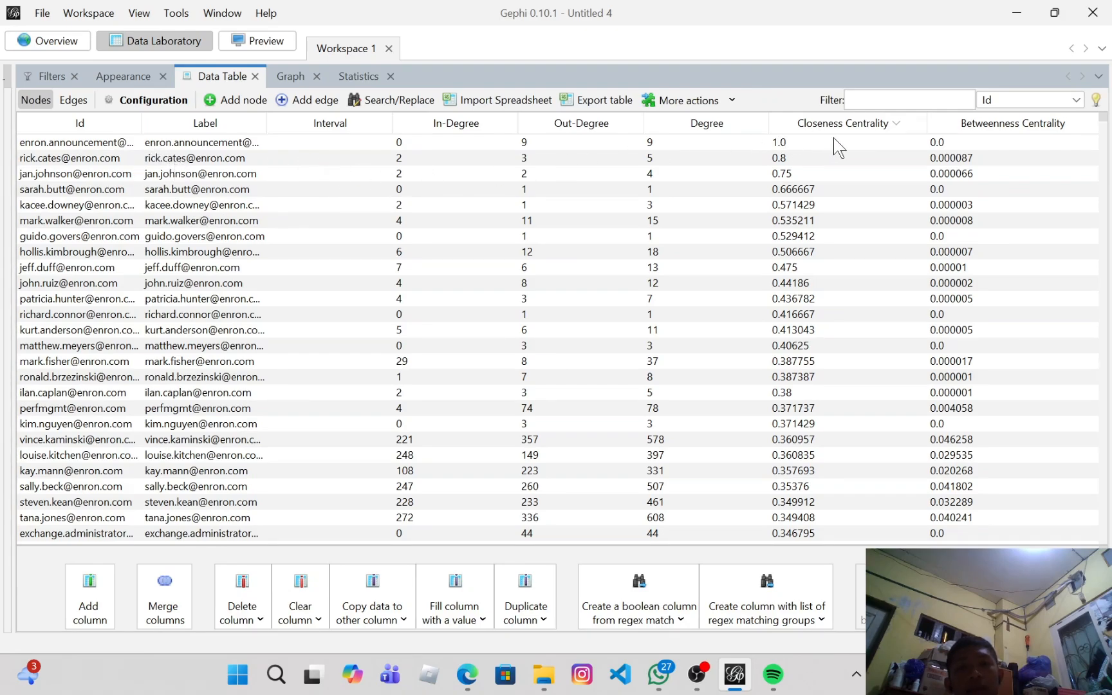
Step: Select the Closeness Centrality range filter query, apply it, and return to the graph overview
click(47, 80)
click(100, 367)
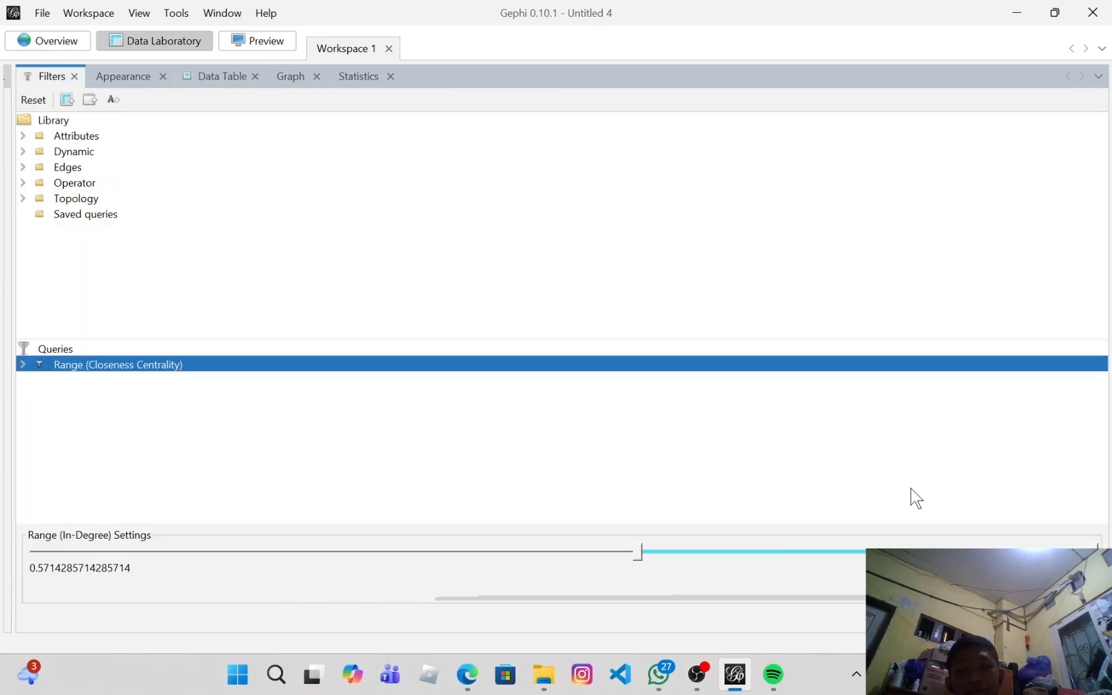
click(1076, 619)
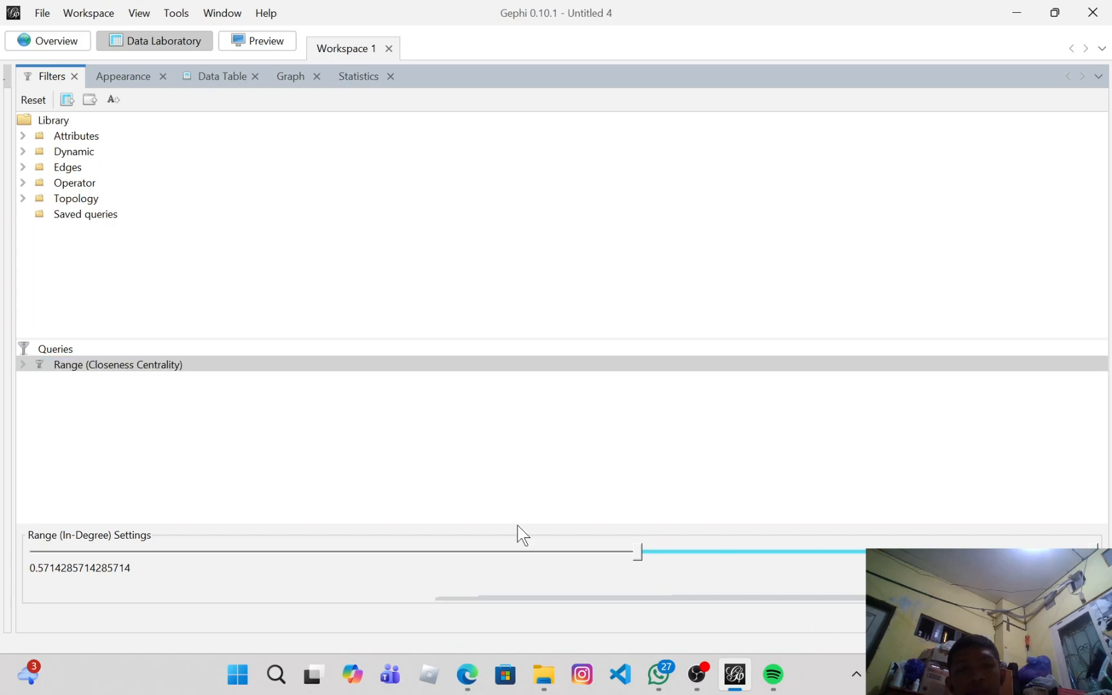
click(67, 49)
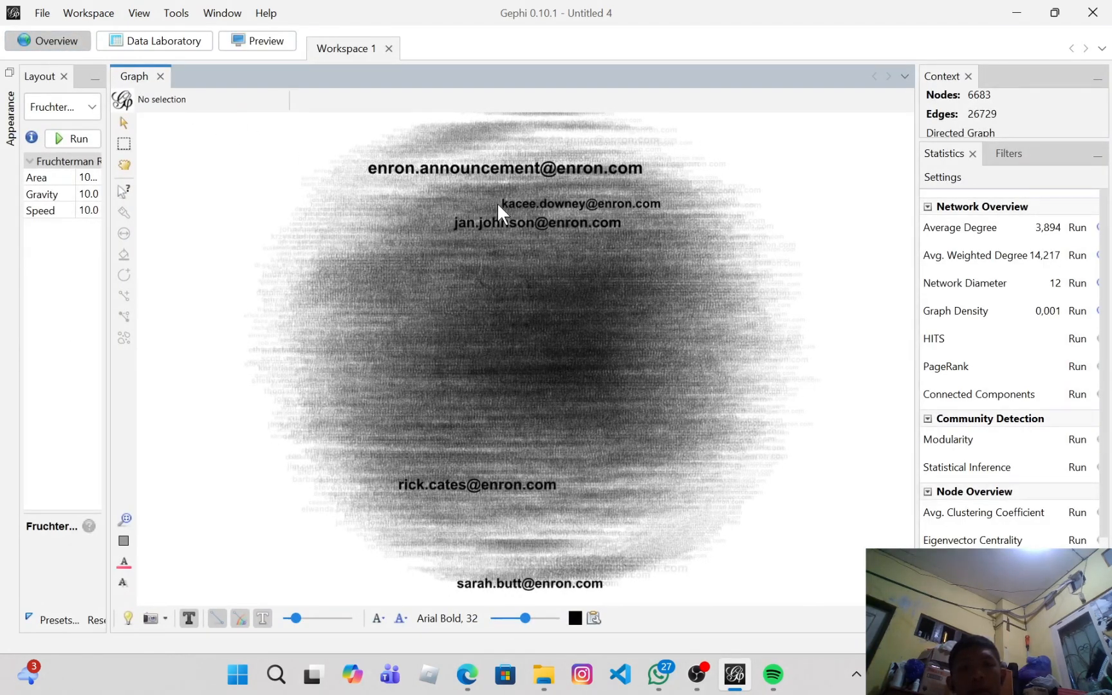
Step: Review the top five nodes in the closeness-sorted node table, then return to the graph overview
click(162, 45)
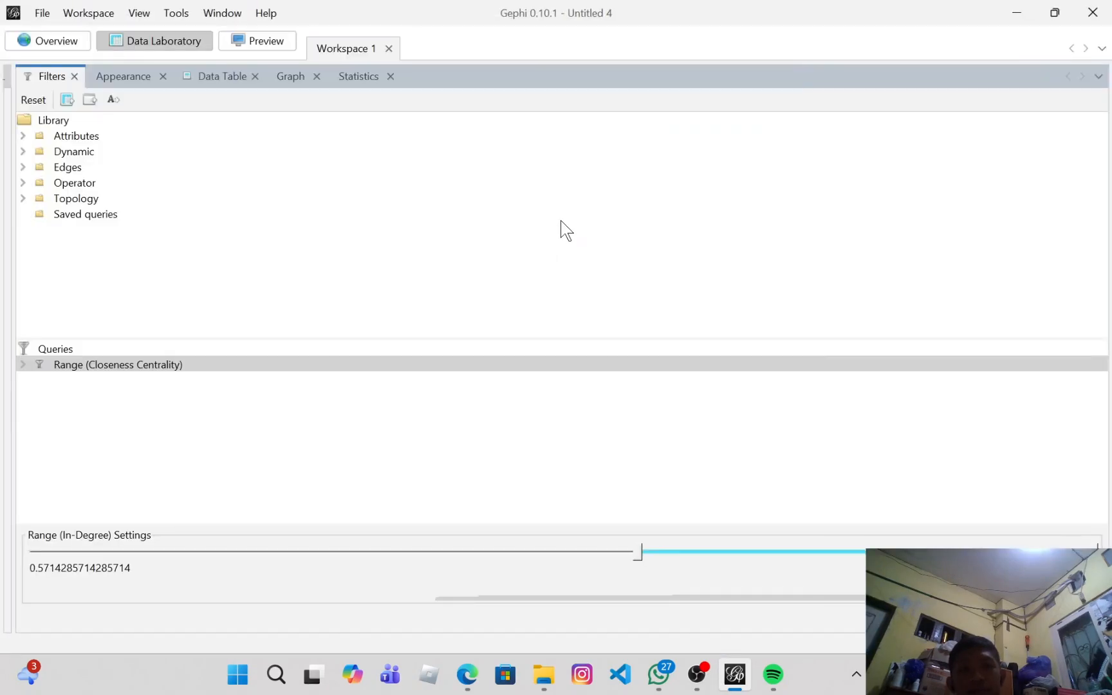
click(237, 77)
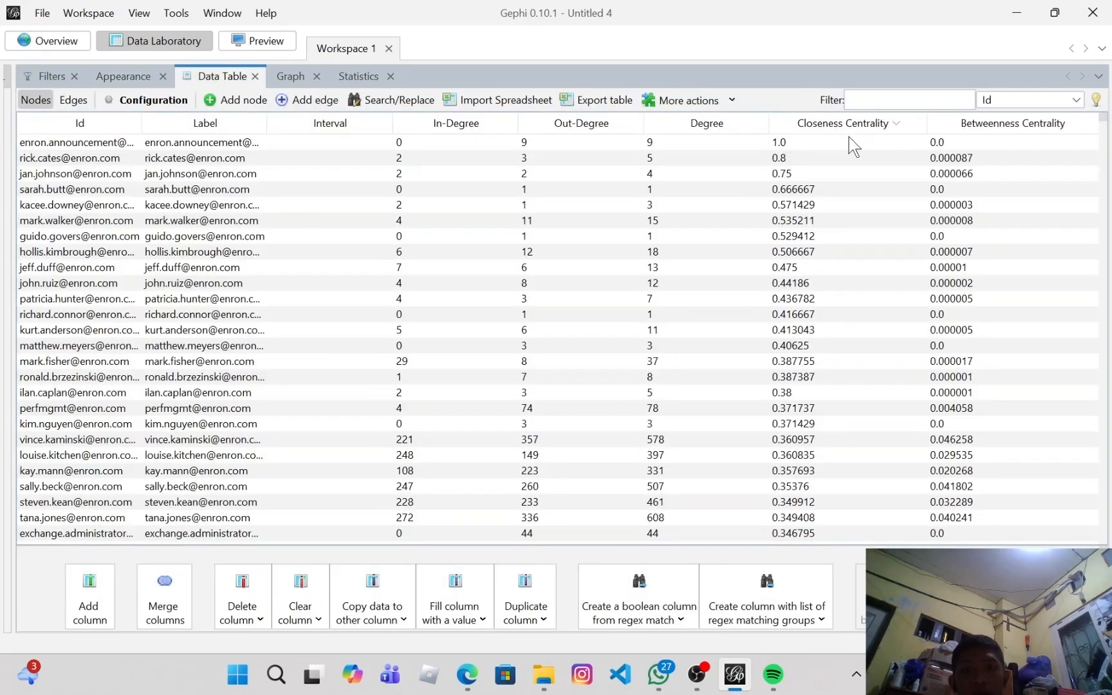
click(64, 143)
click(64, 159)
click(70, 175)
click(75, 189)
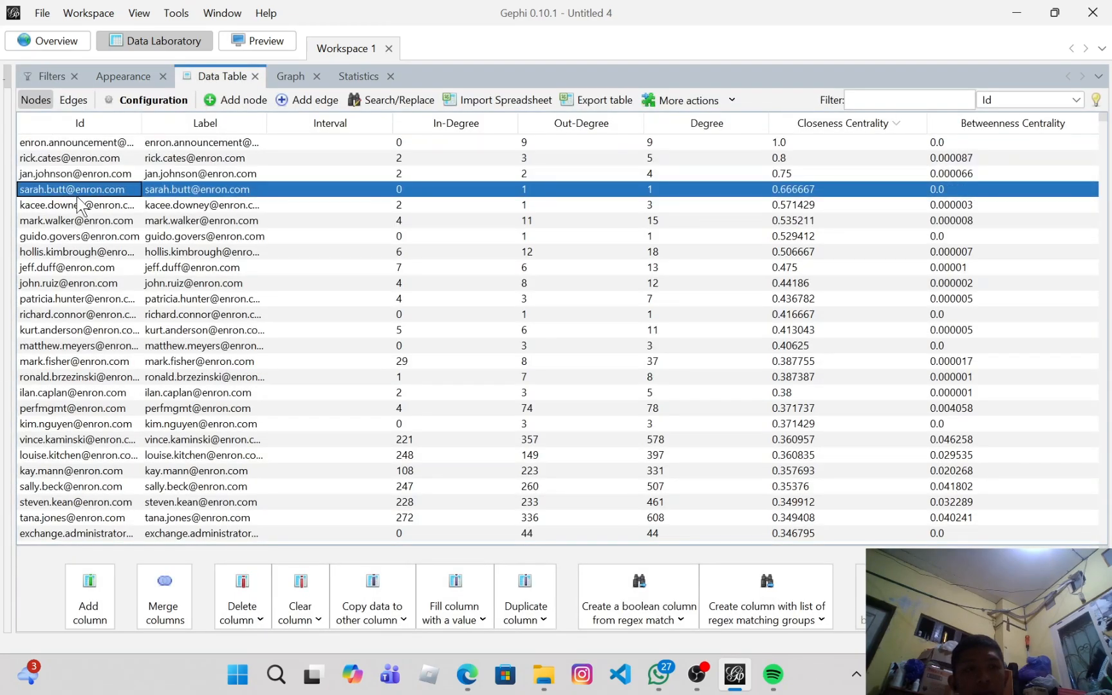
click(80, 204)
click(49, 41)
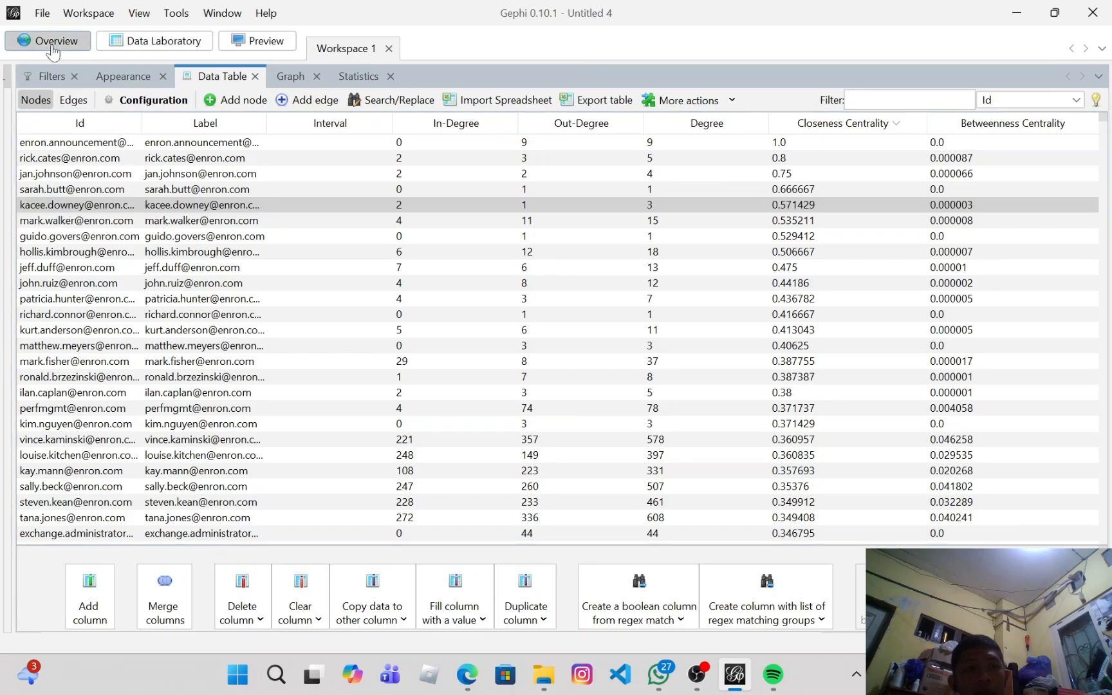